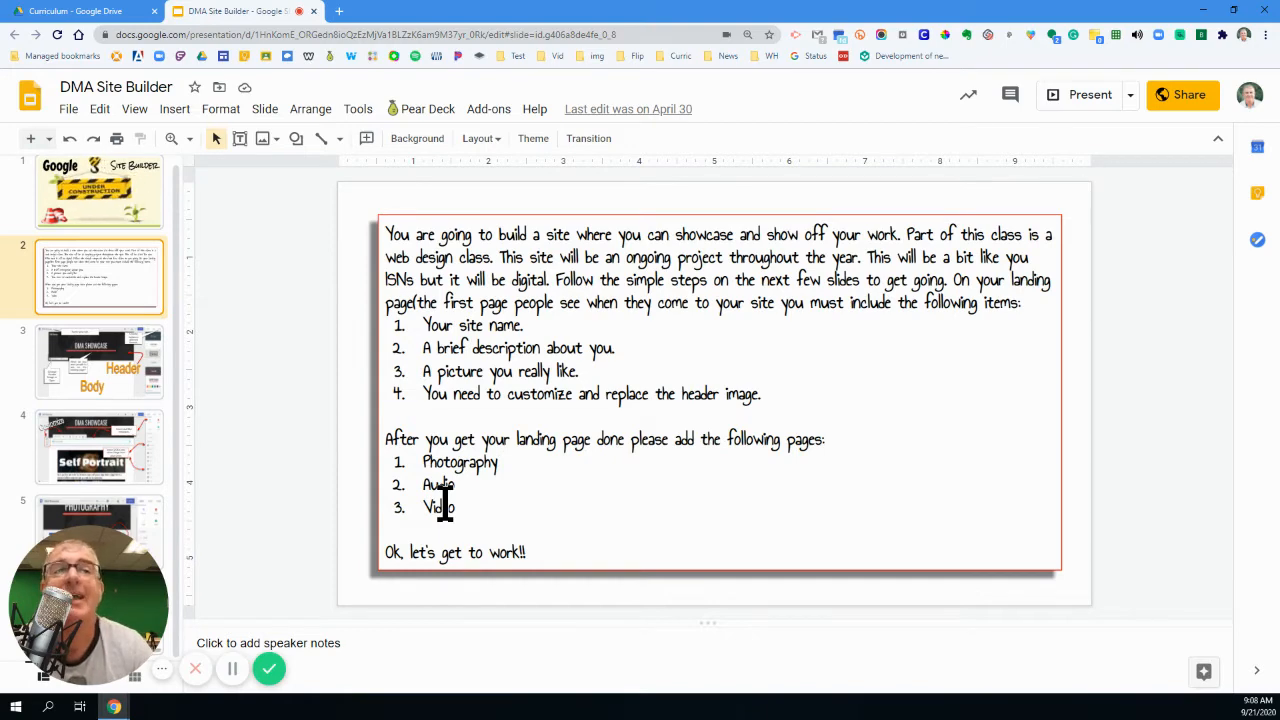
- Switch to the Curriculum folder in Google Drive and create a new Google Sites site there, accepting the shared folder's permissions
left_click(104, 13)
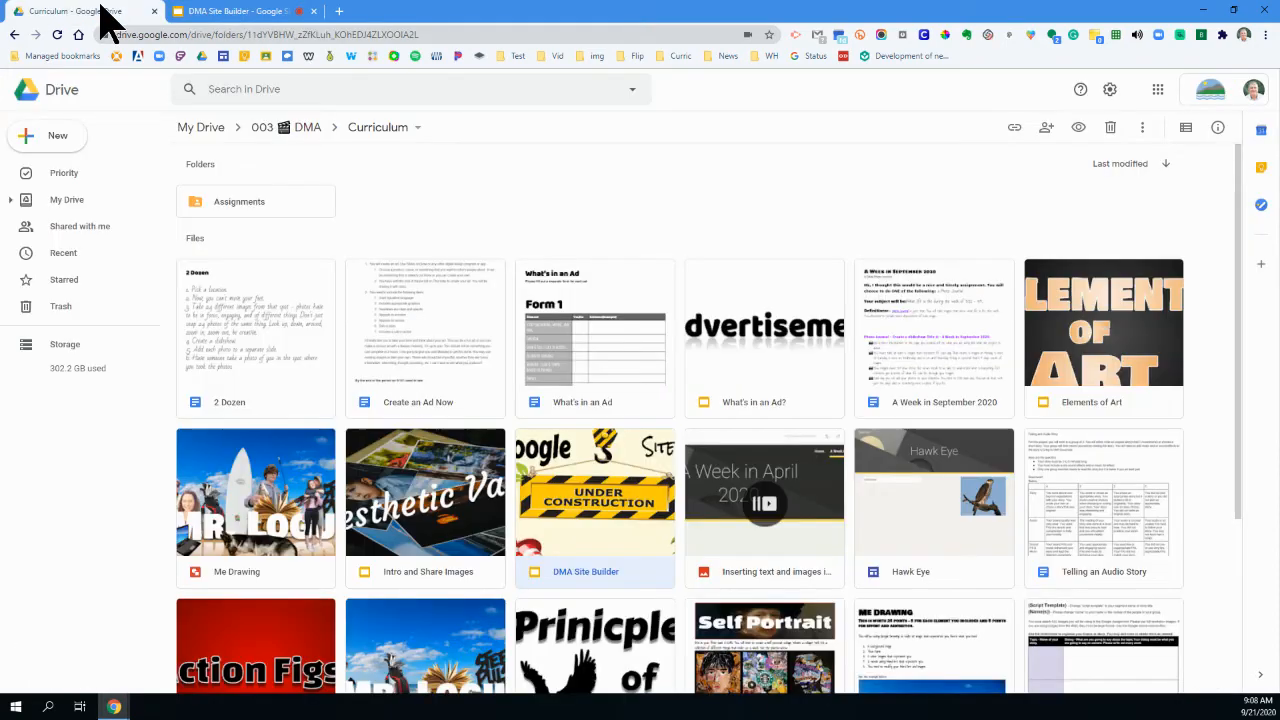
left_click(62, 145)
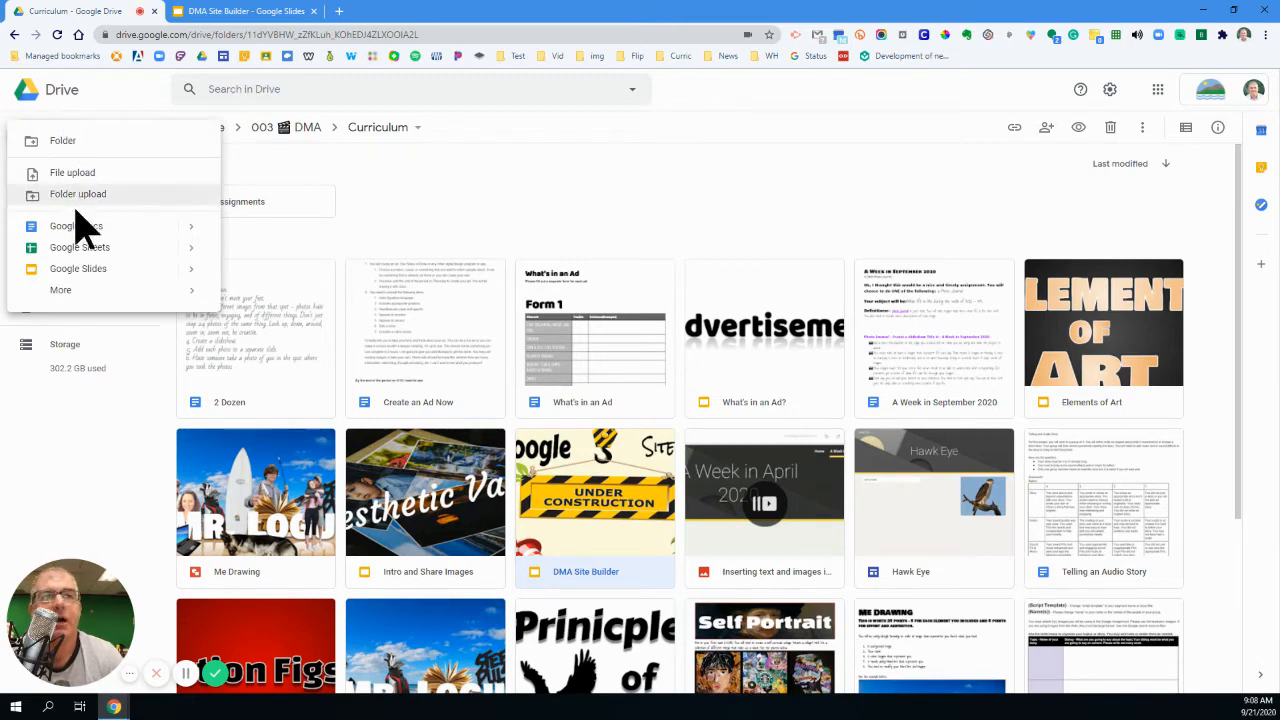
mouse_move(78, 298)
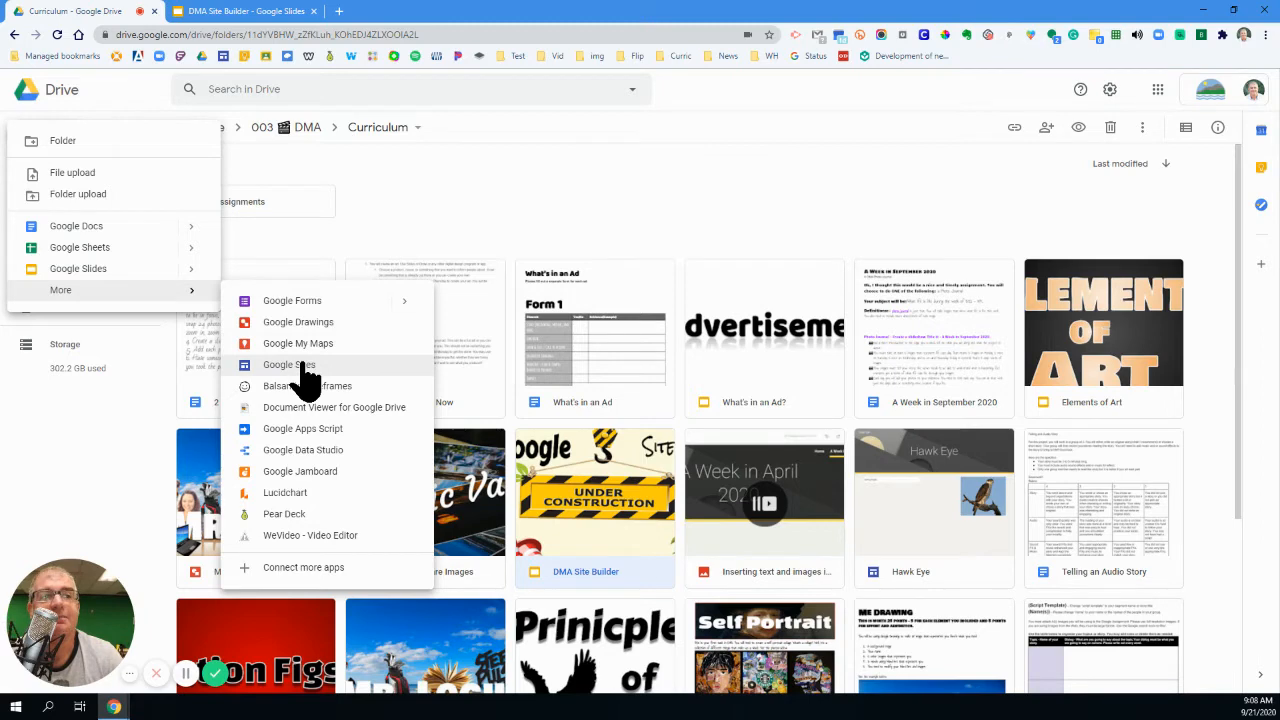
left_click(303, 366)
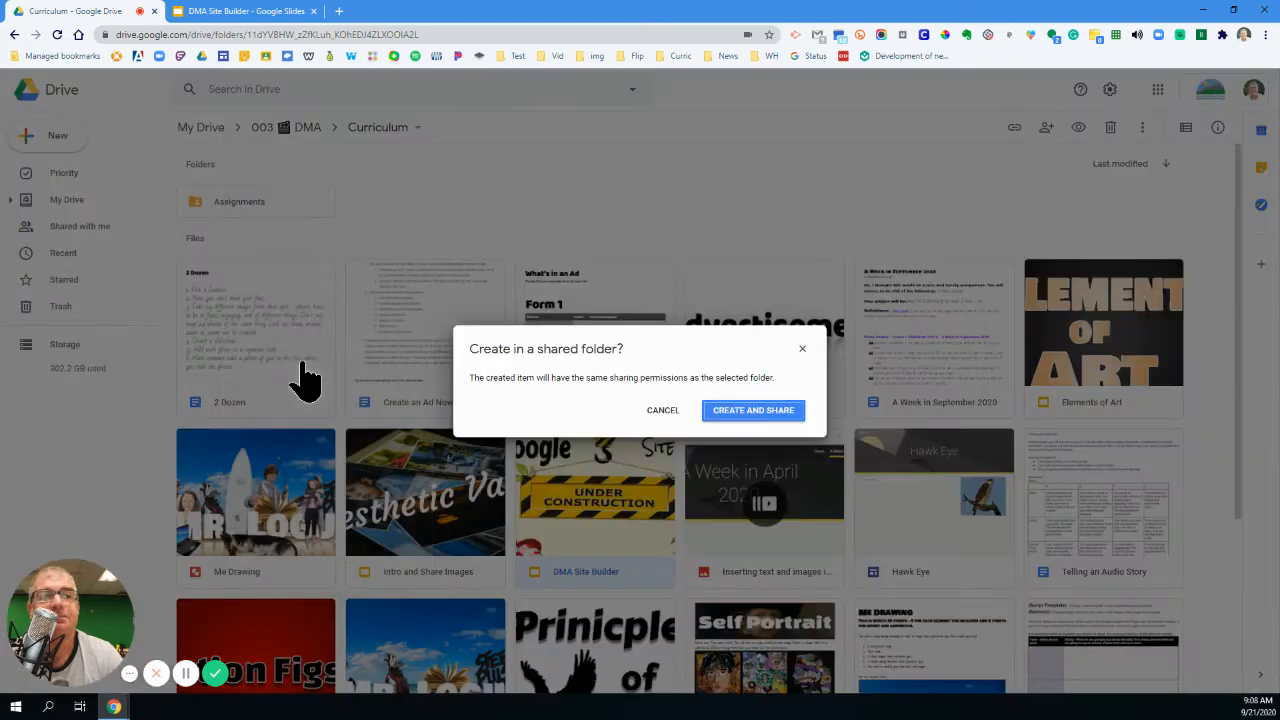
left_click(755, 412)
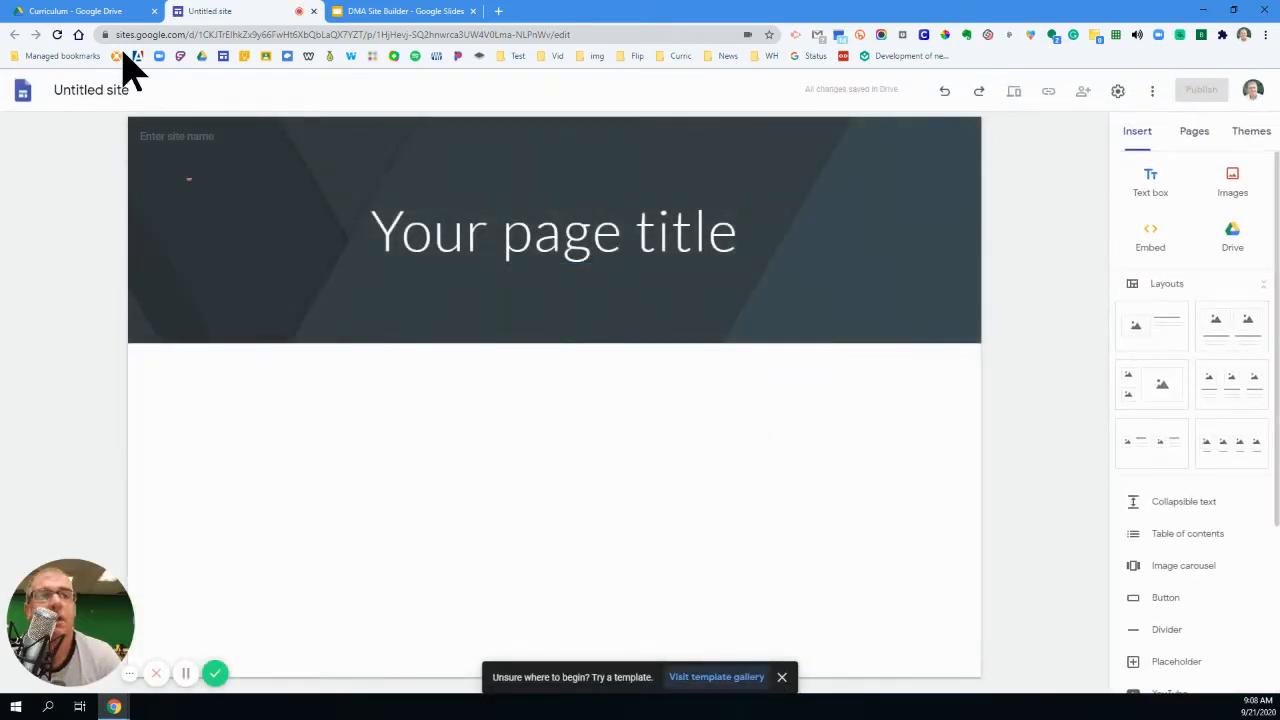
- Rename the untitled site with the teacher's title and surname followed by "DMA"
left_click(106, 89)
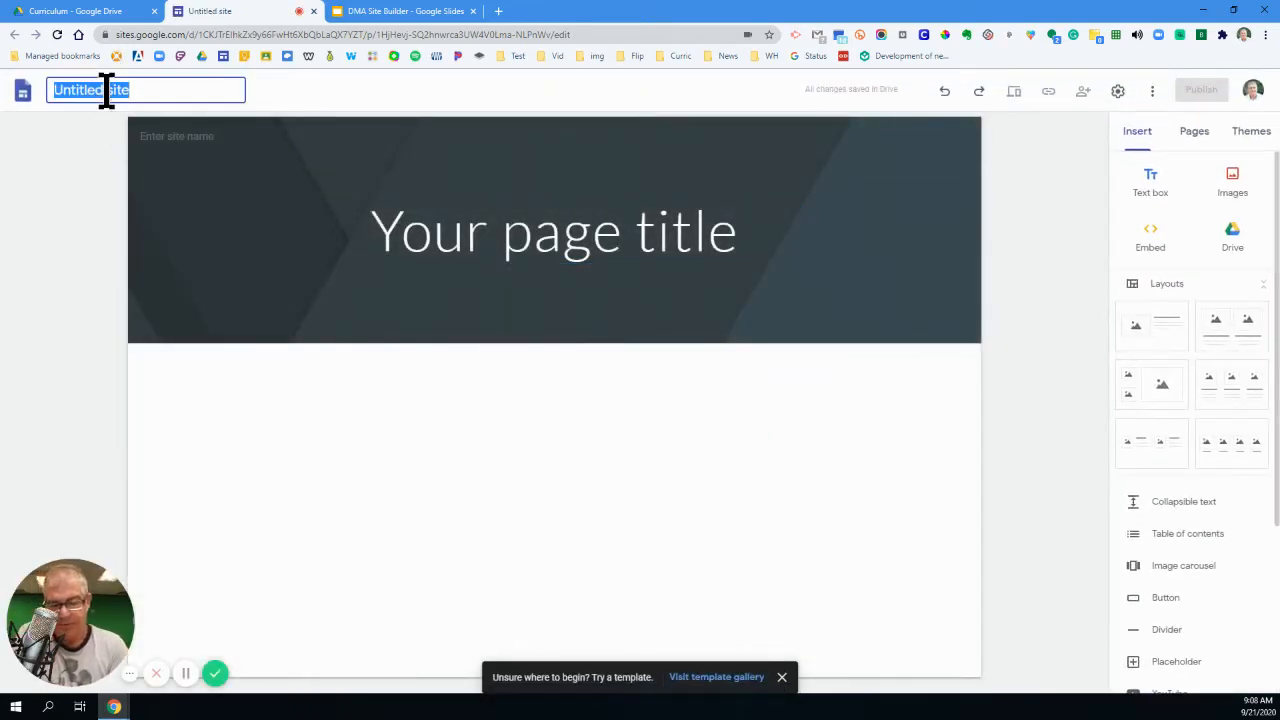
type("M")
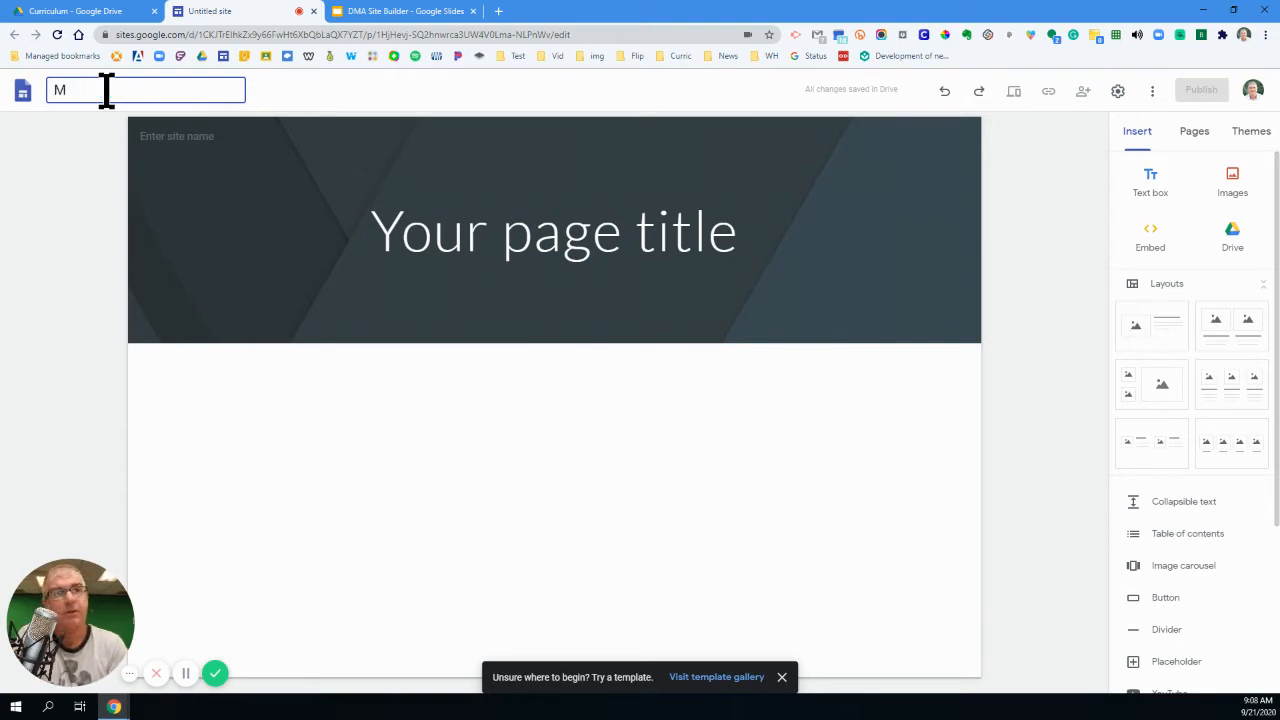
type("r. L")
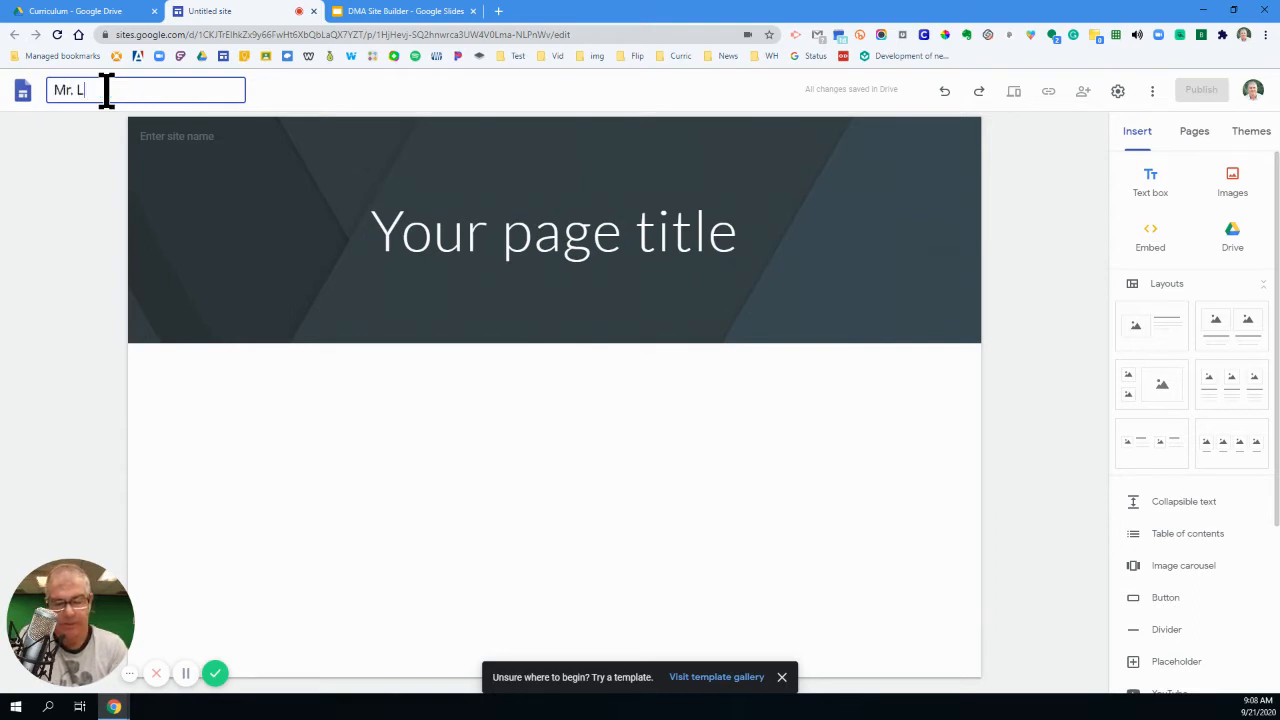
type("ogue DM")
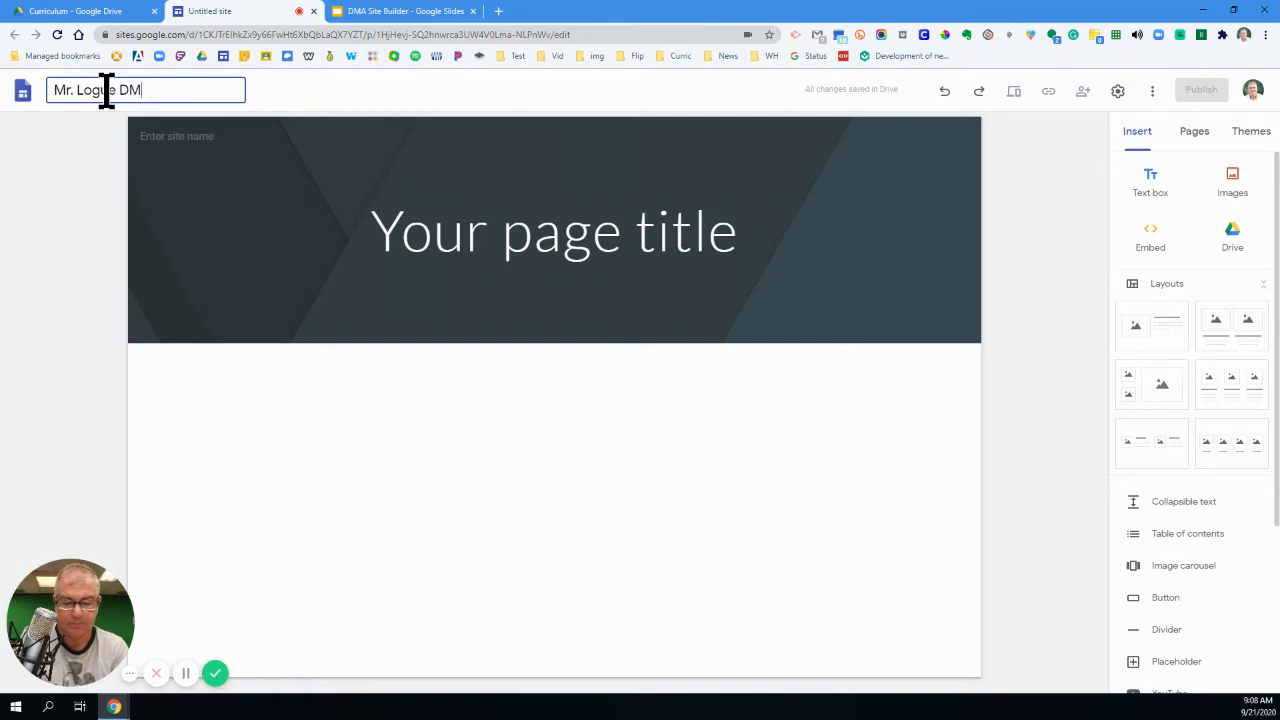
type("A")
- Replace the placeholder page title in the header with the teacher's surname followed by "DMA"
left_click(455, 245)
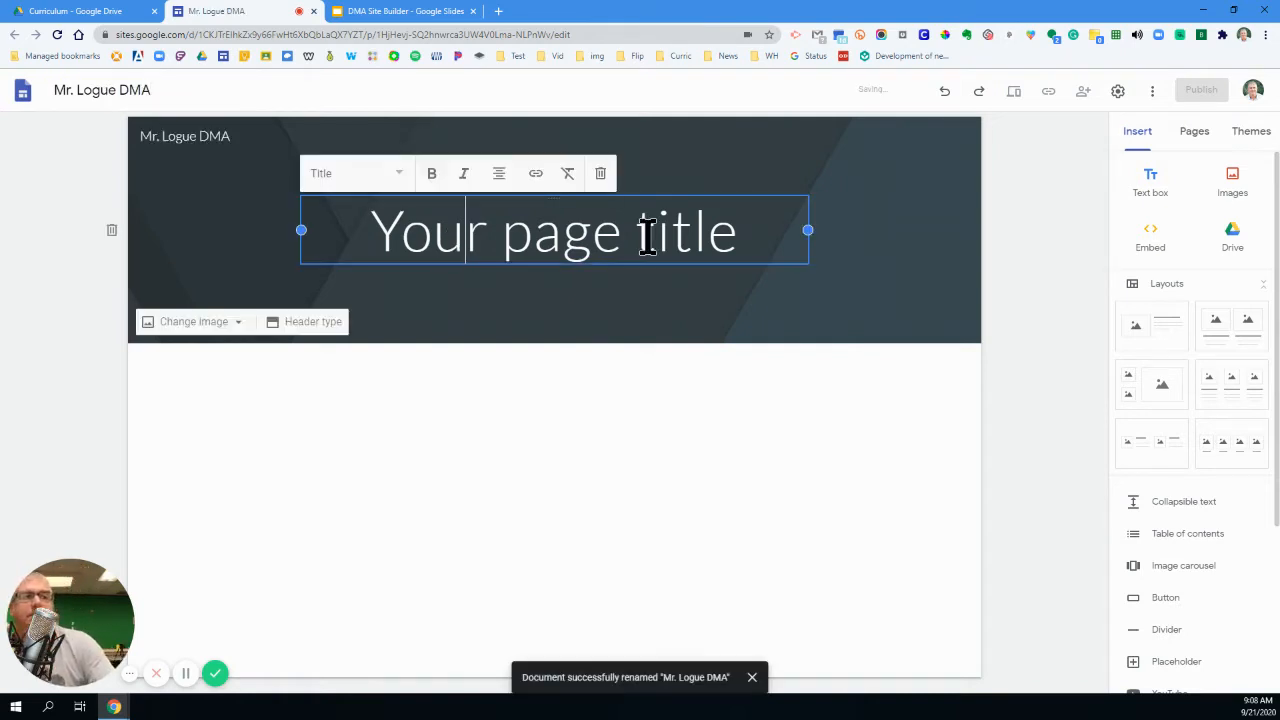
left_click_drag(735, 232, 366, 220)
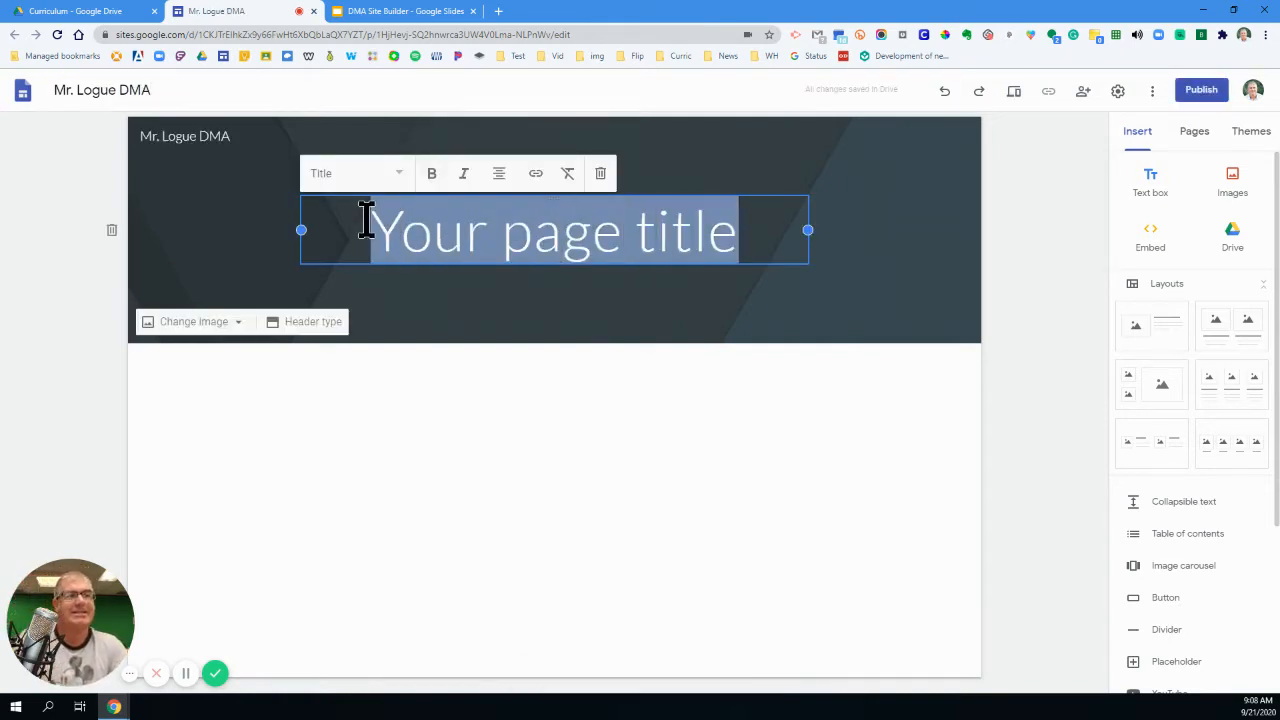
type("Logue ")
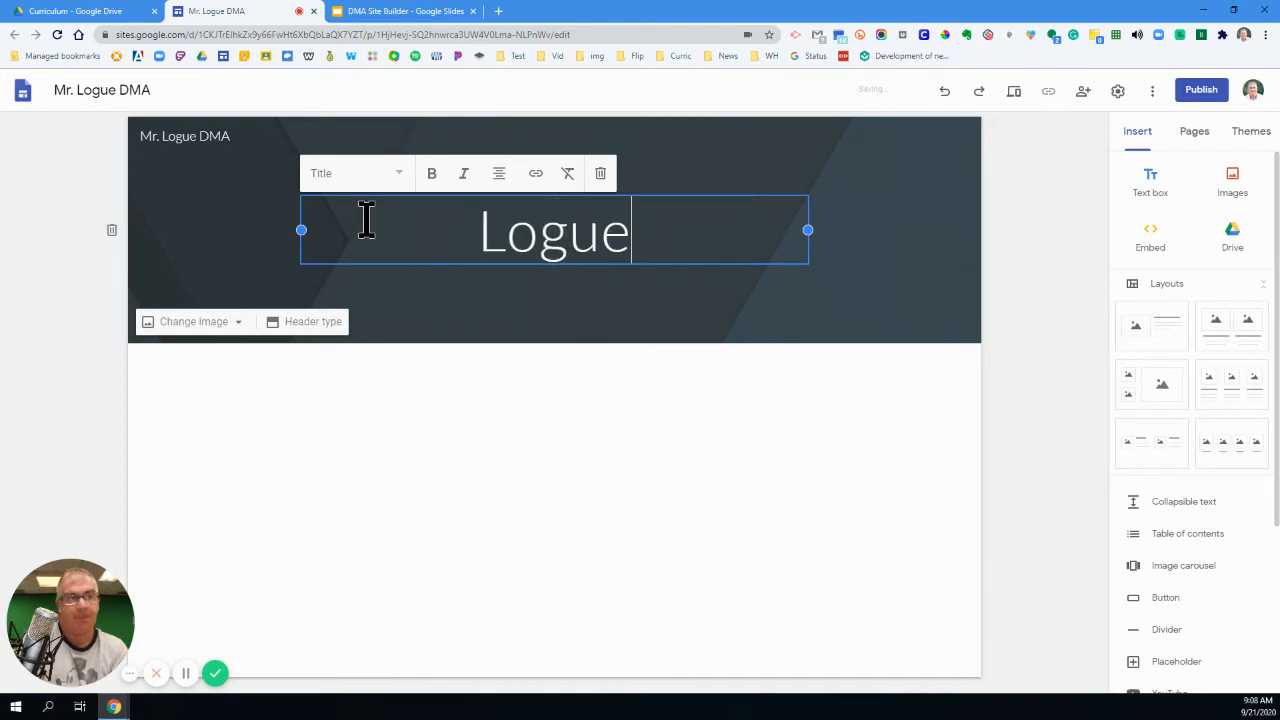
type("DMA")
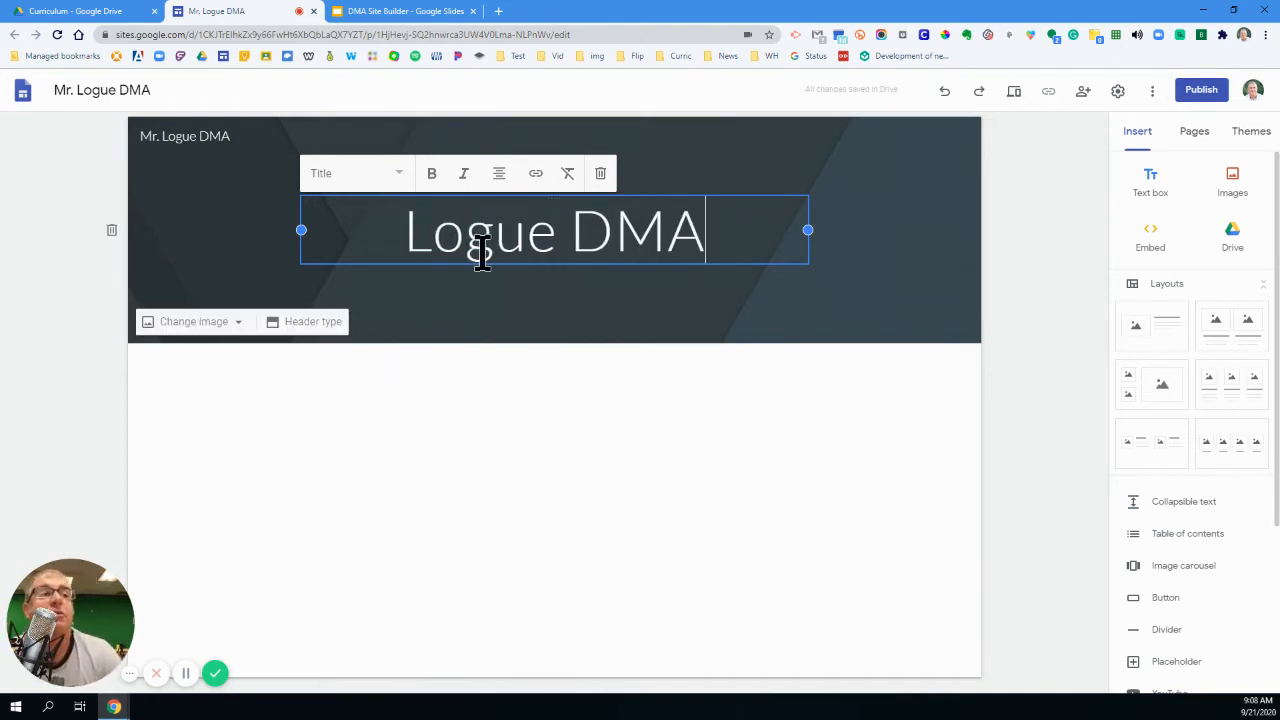
left_click(633, 425)
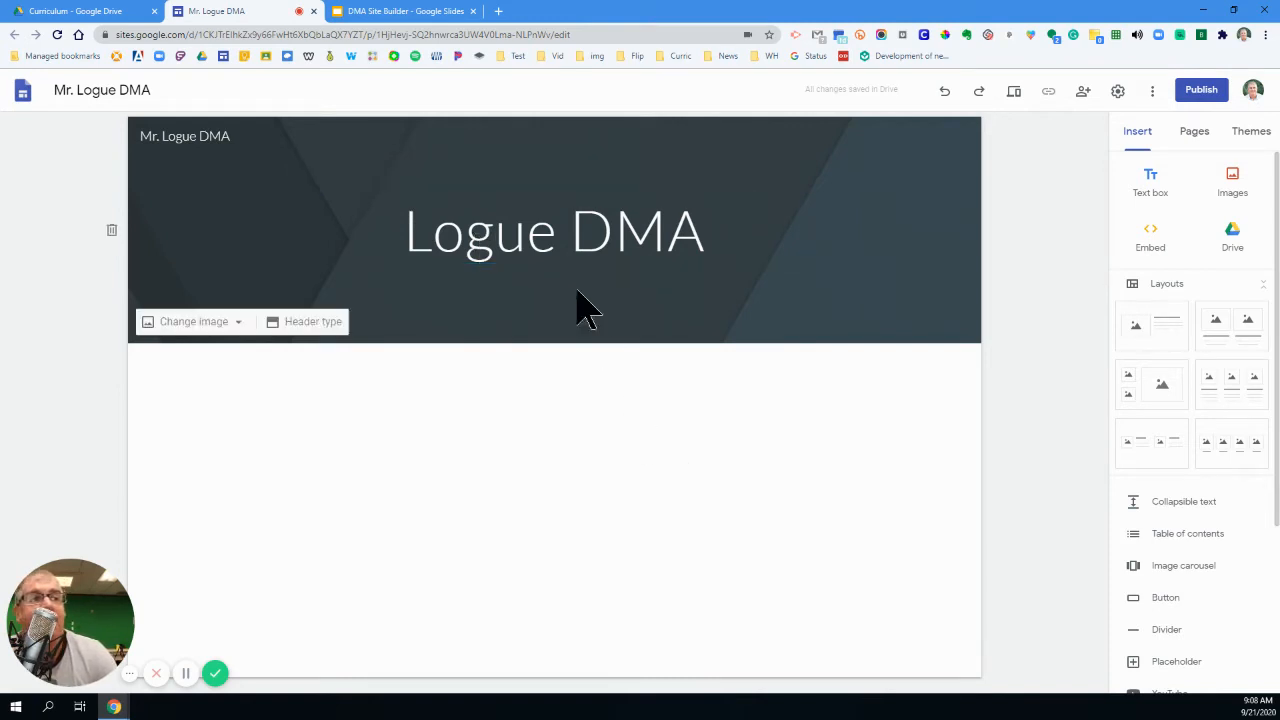
- Replace the header background with the image Me Drawing.jpg from the Curriculum folder inside 003 DMA on Google Drive
left_click(232, 332)
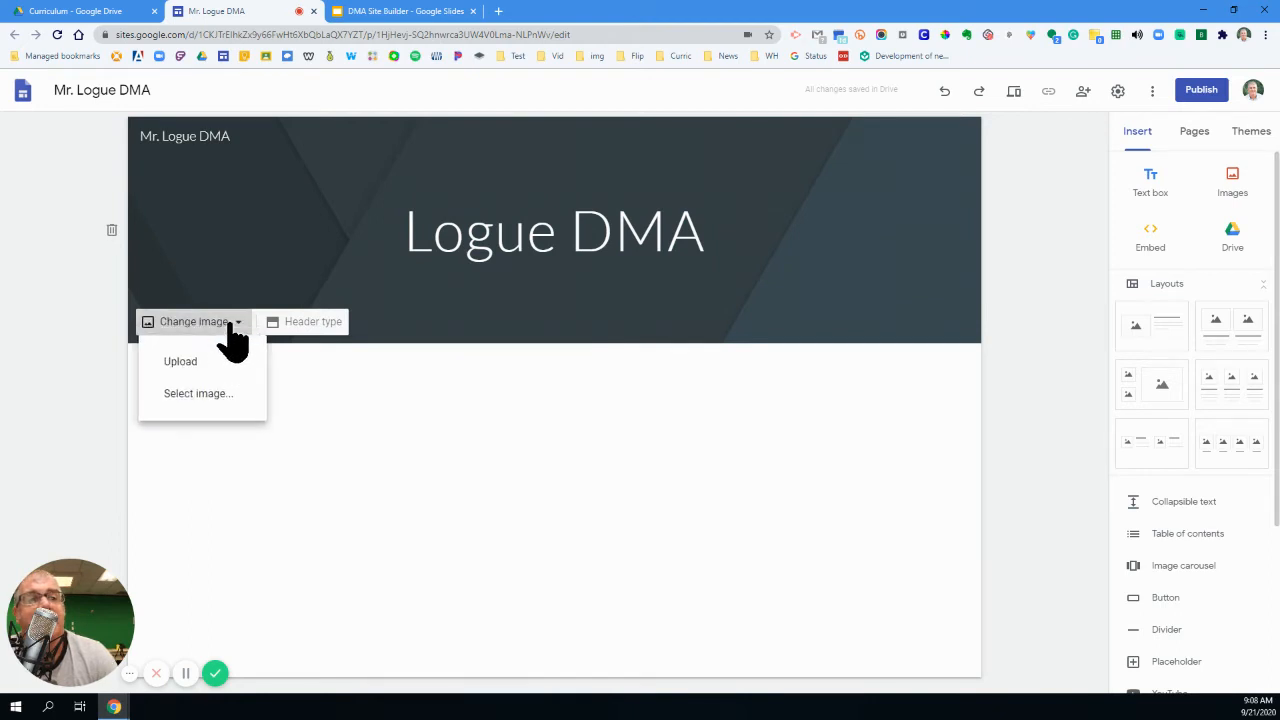
left_click(214, 393)
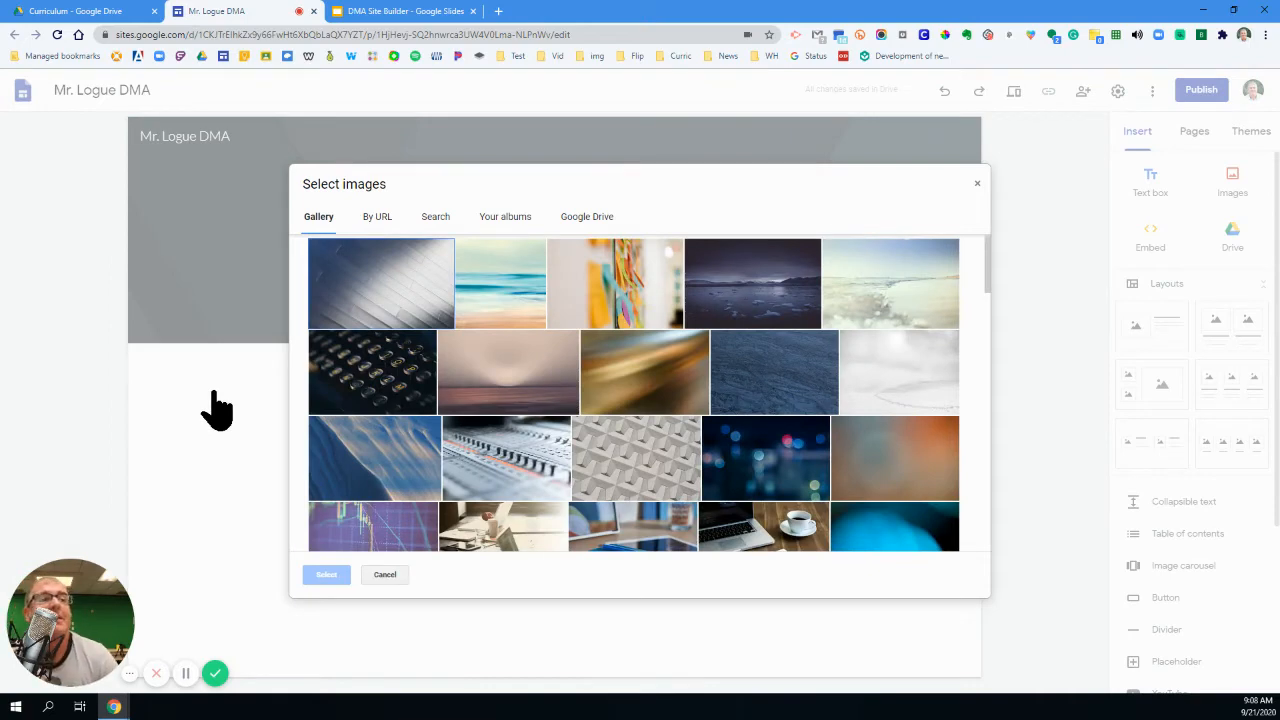
left_click(605, 218)
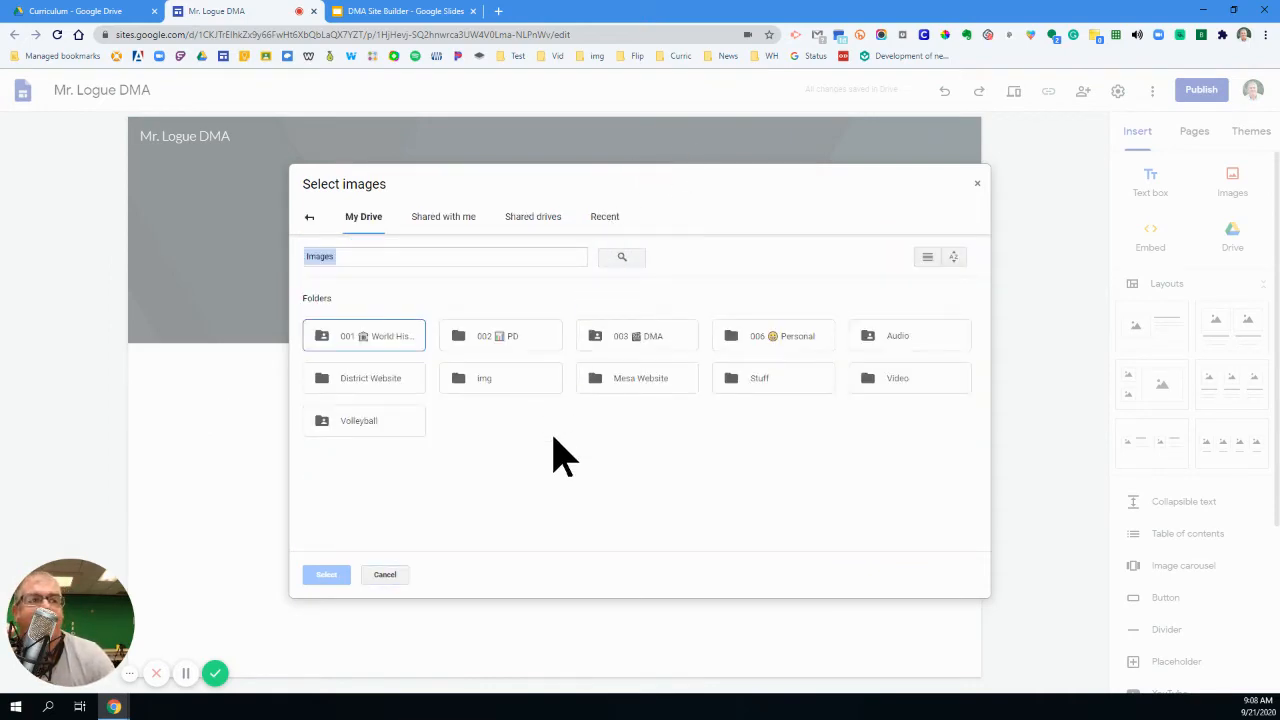
double_click(668, 348)
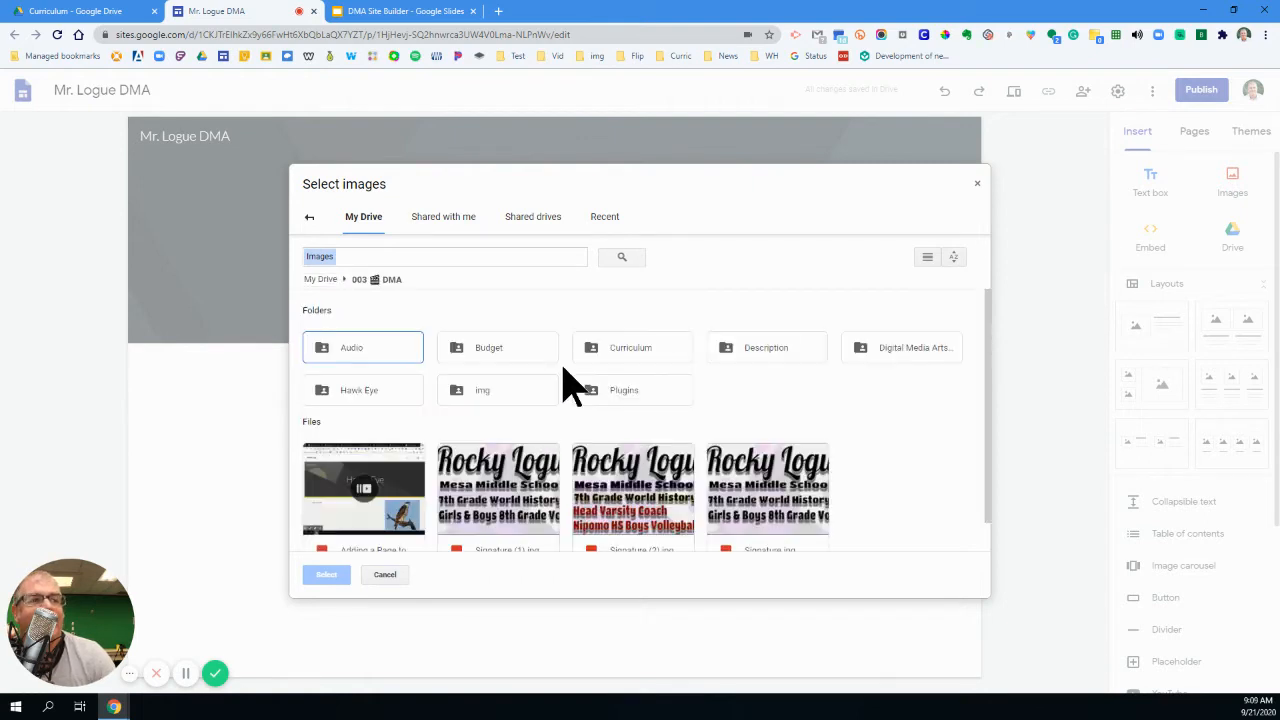
scroll(565, 440, "down", 1)
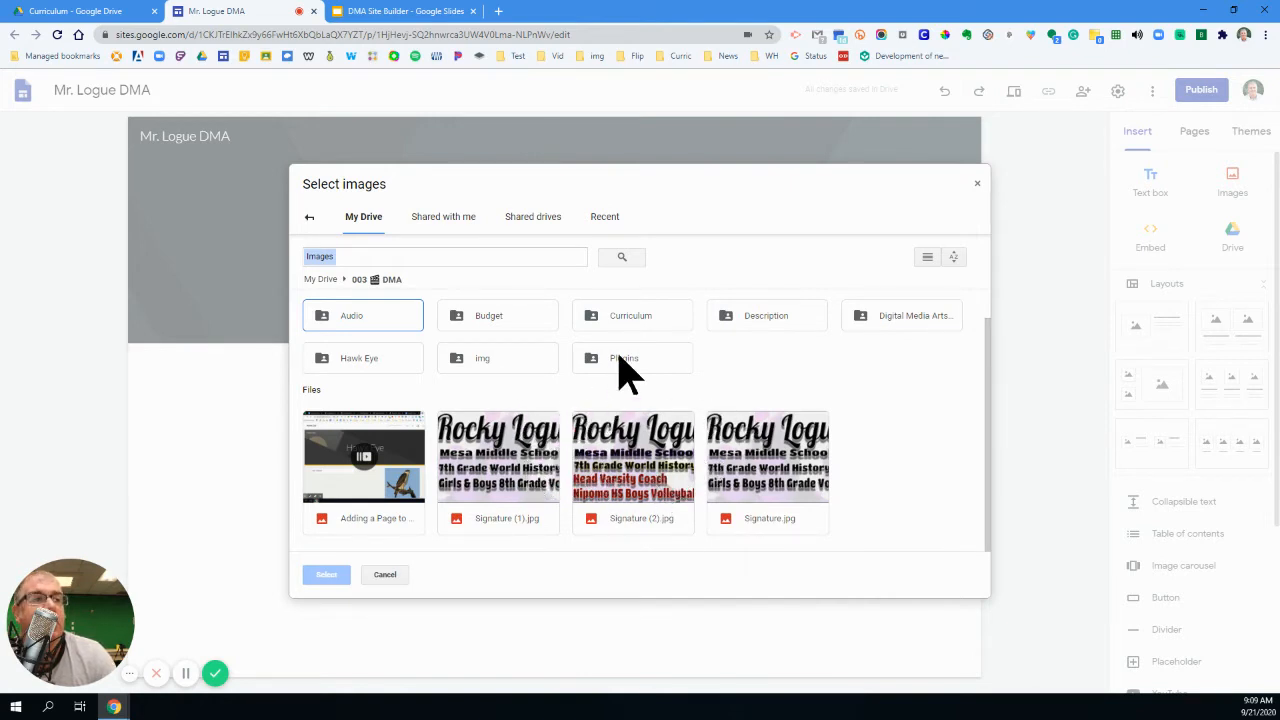
double_click(618, 322)
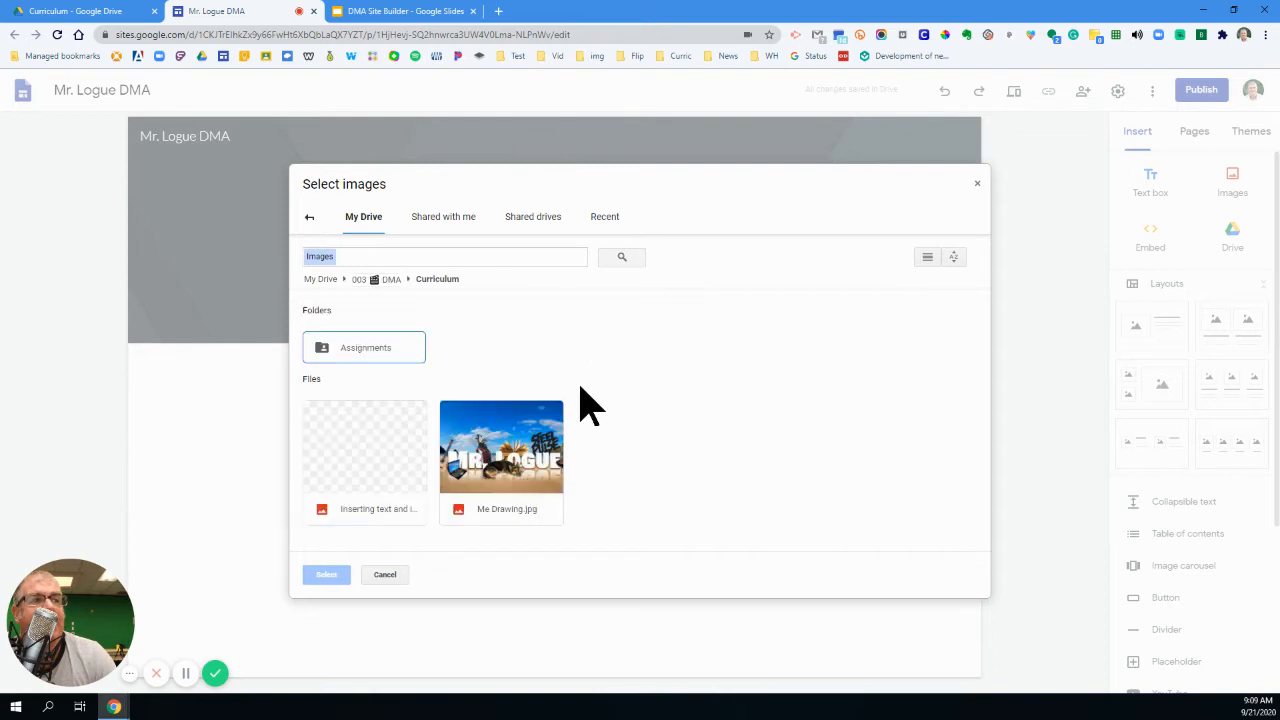
left_click(510, 450)
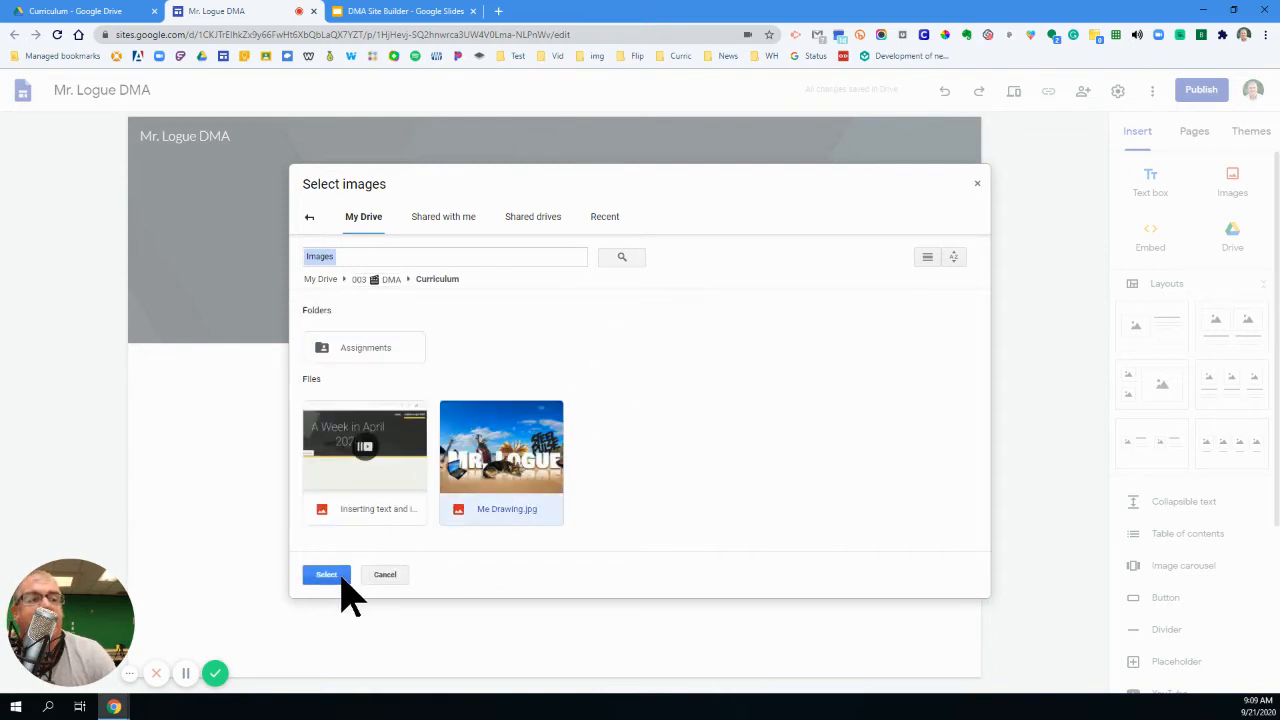
left_click(327, 576)
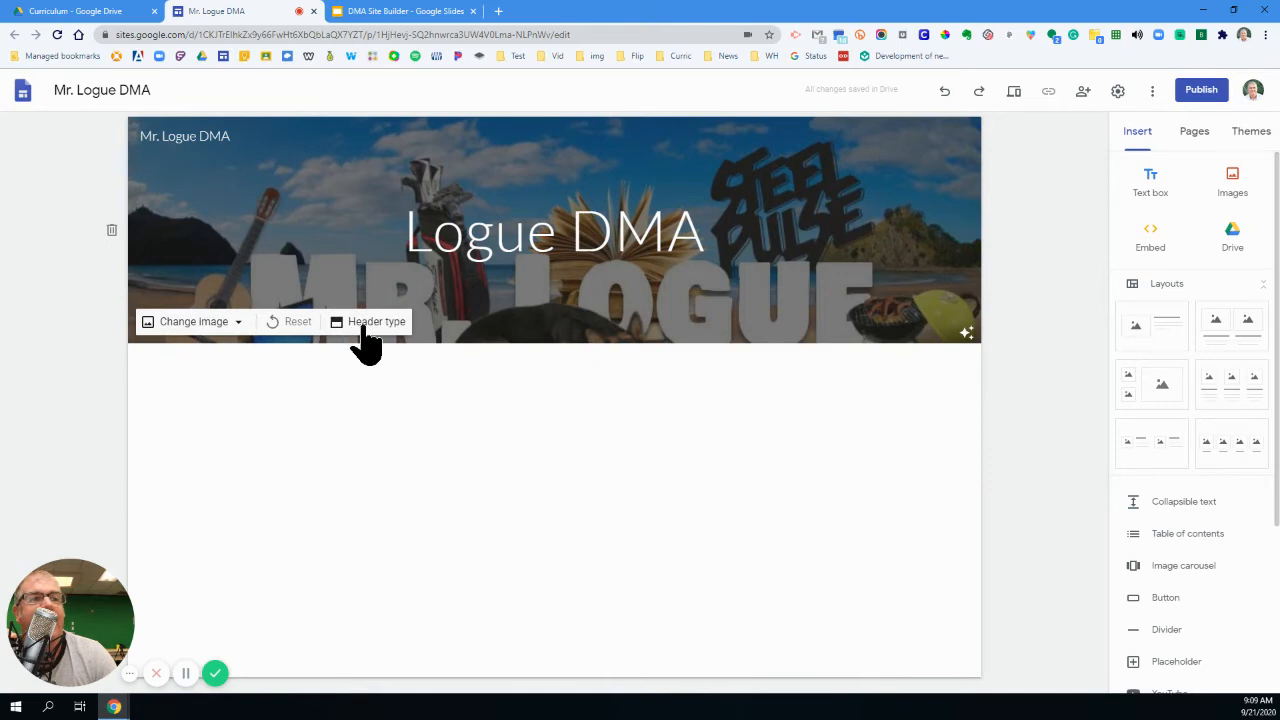
- Try the Cover header type, and set the header to Large banner
left_click(366, 326)
left_click(252, 320)
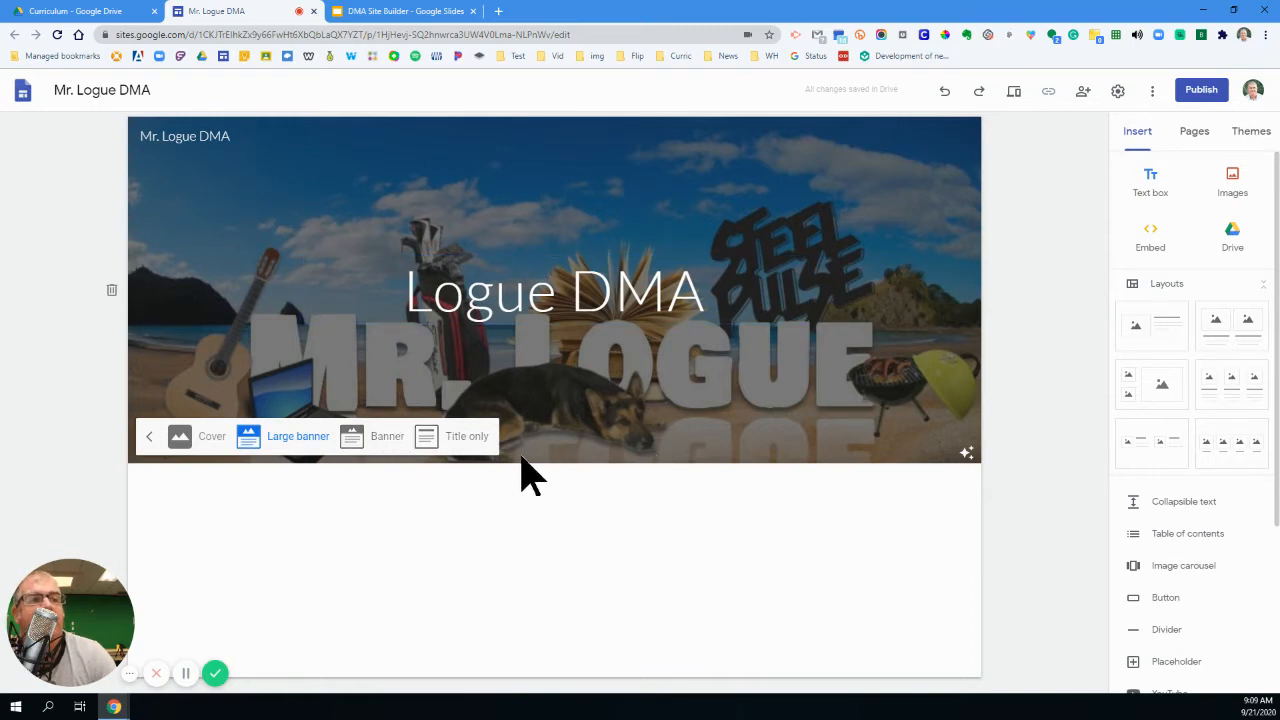
left_click(184, 440)
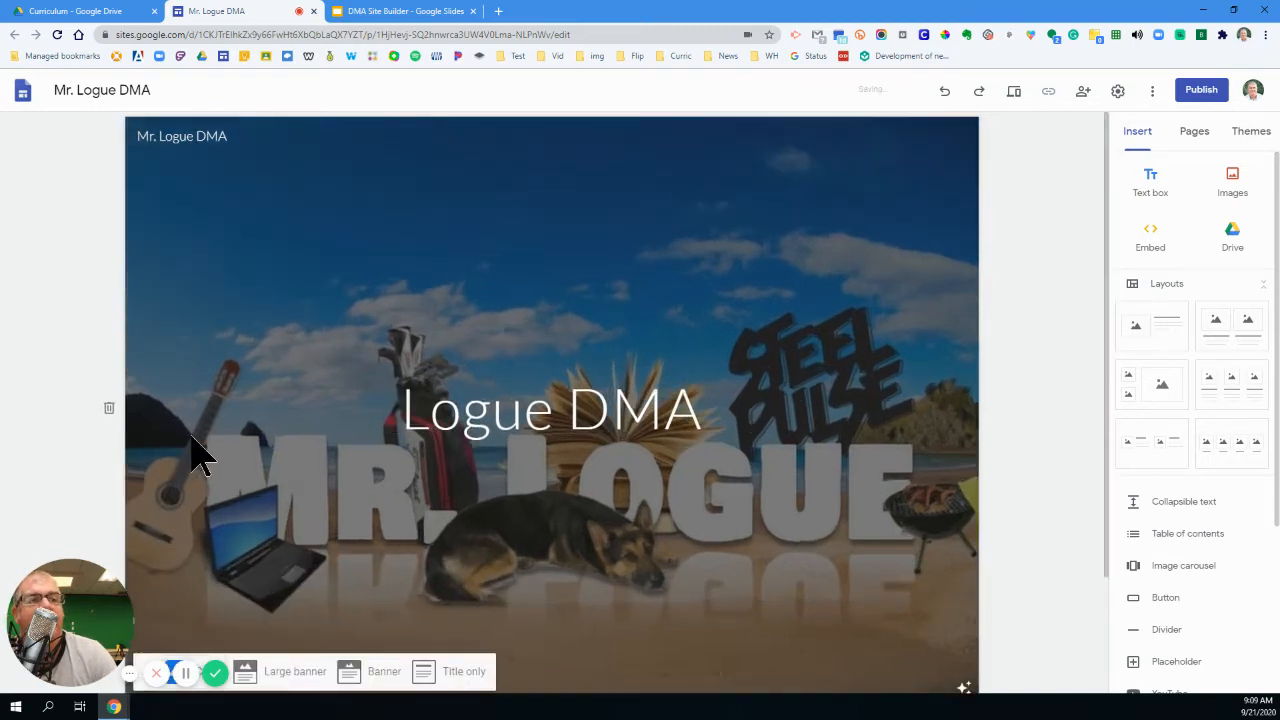
left_click(315, 676)
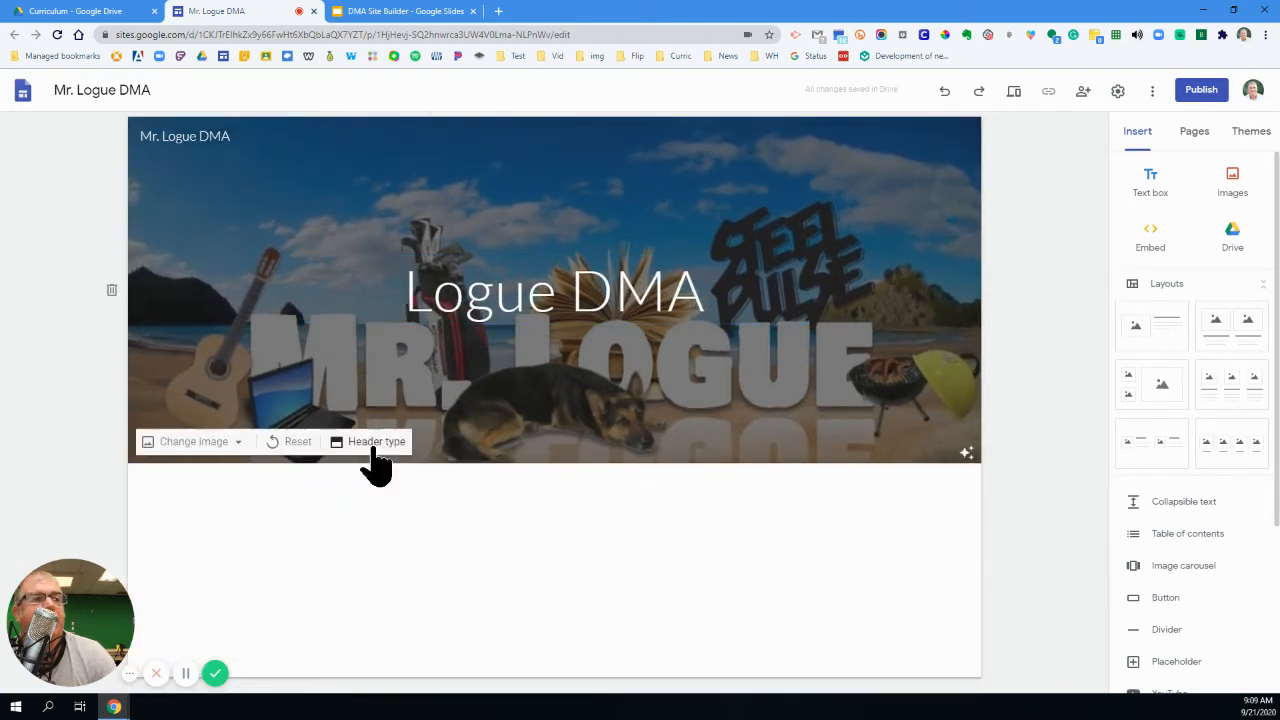
- Delete the page title text from the header so it does not cover the banner image
left_click(606, 282)
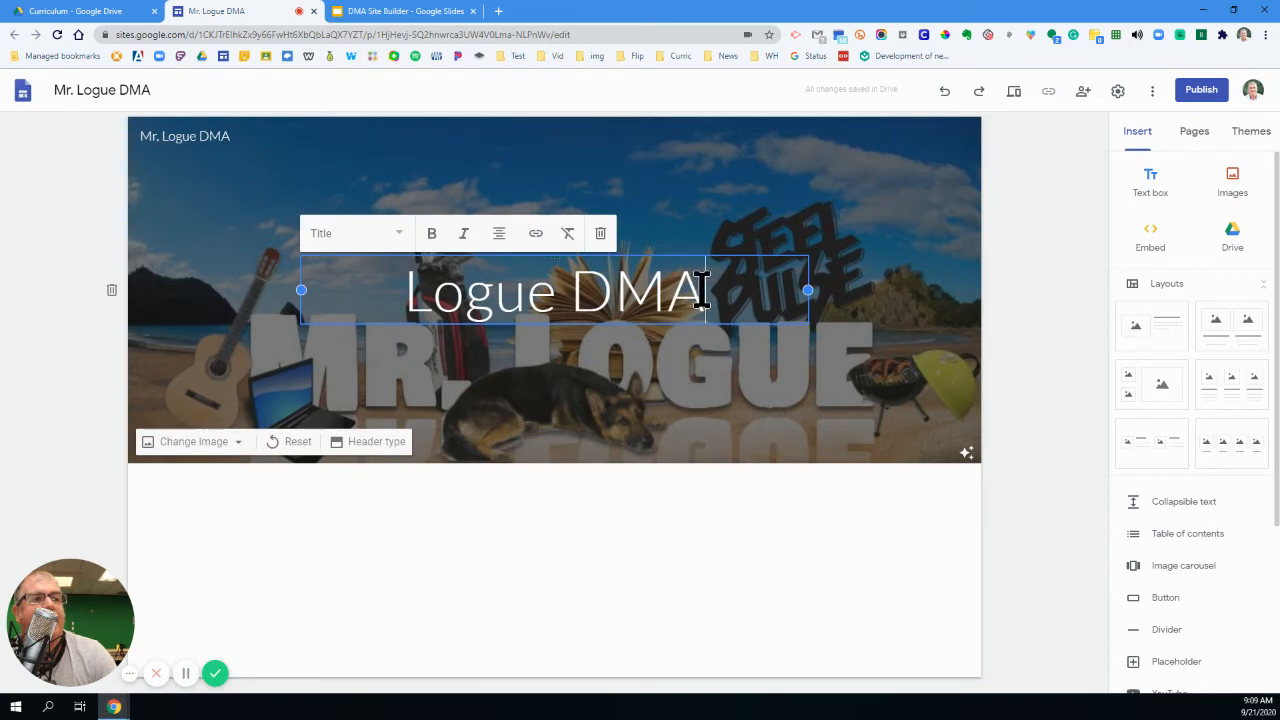
left_click_drag(706, 290, 400, 257)
key("BackSpace")
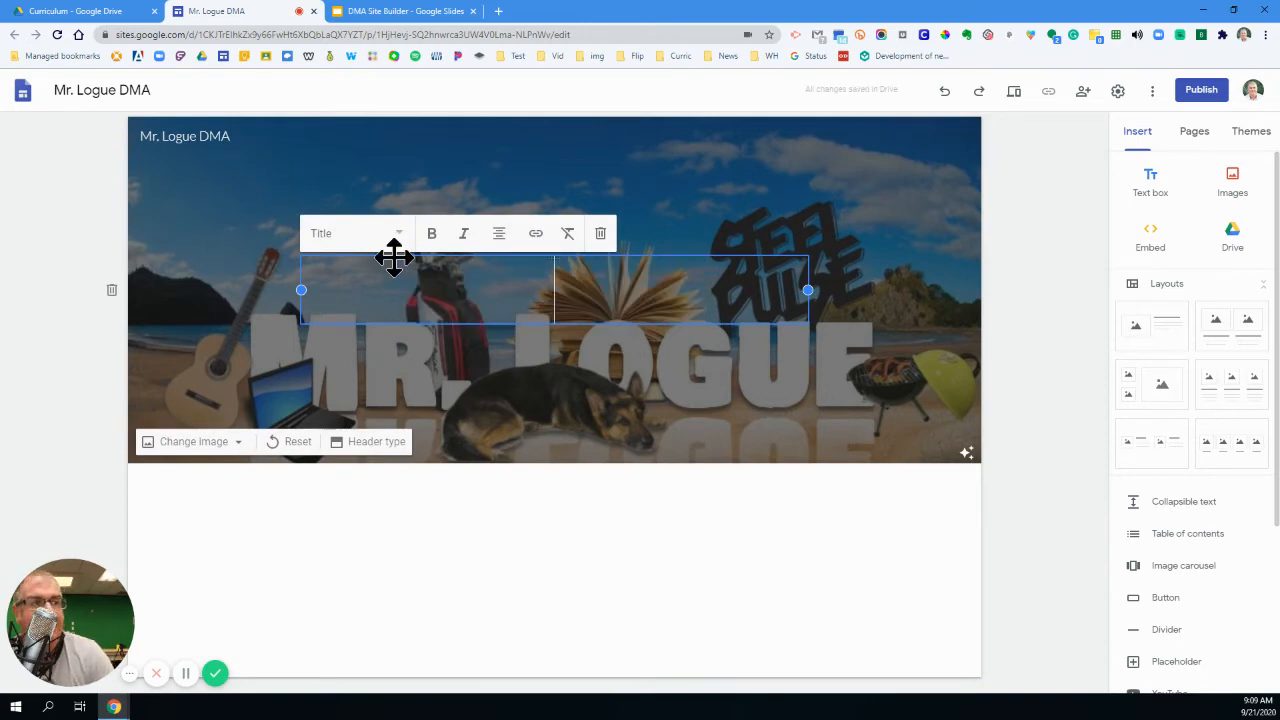
left_click(596, 580)
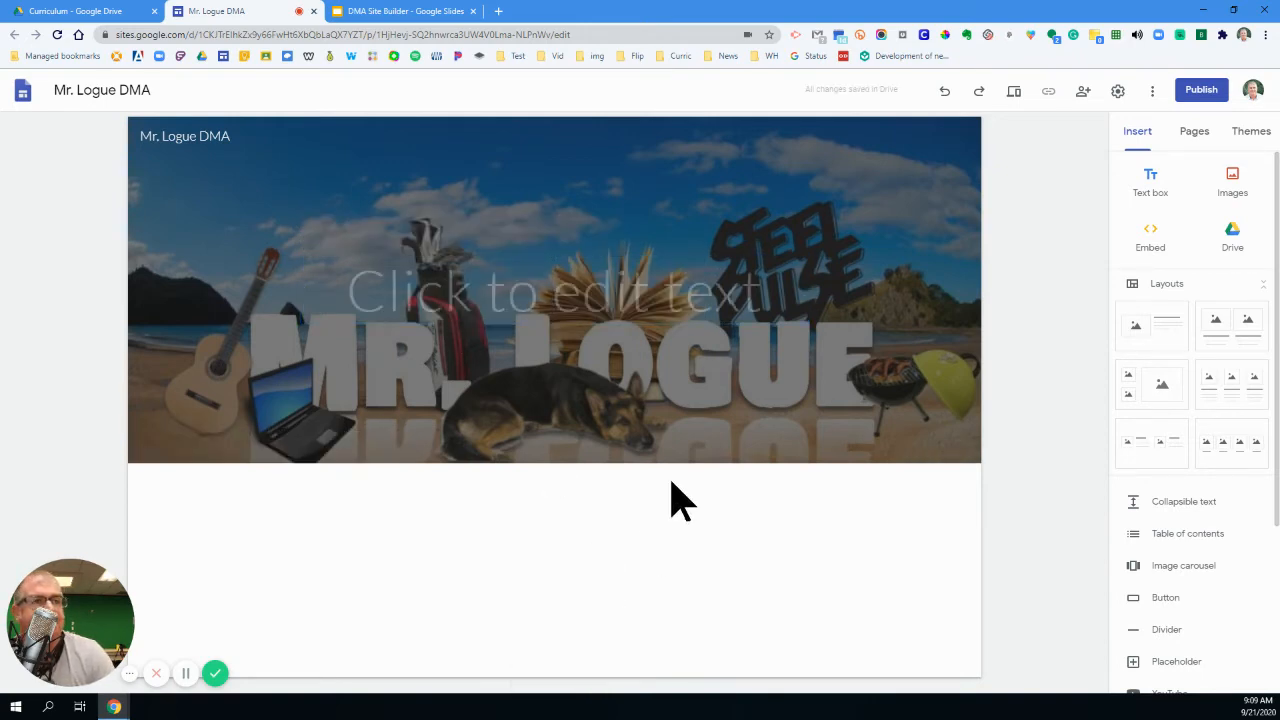
left_click(497, 292)
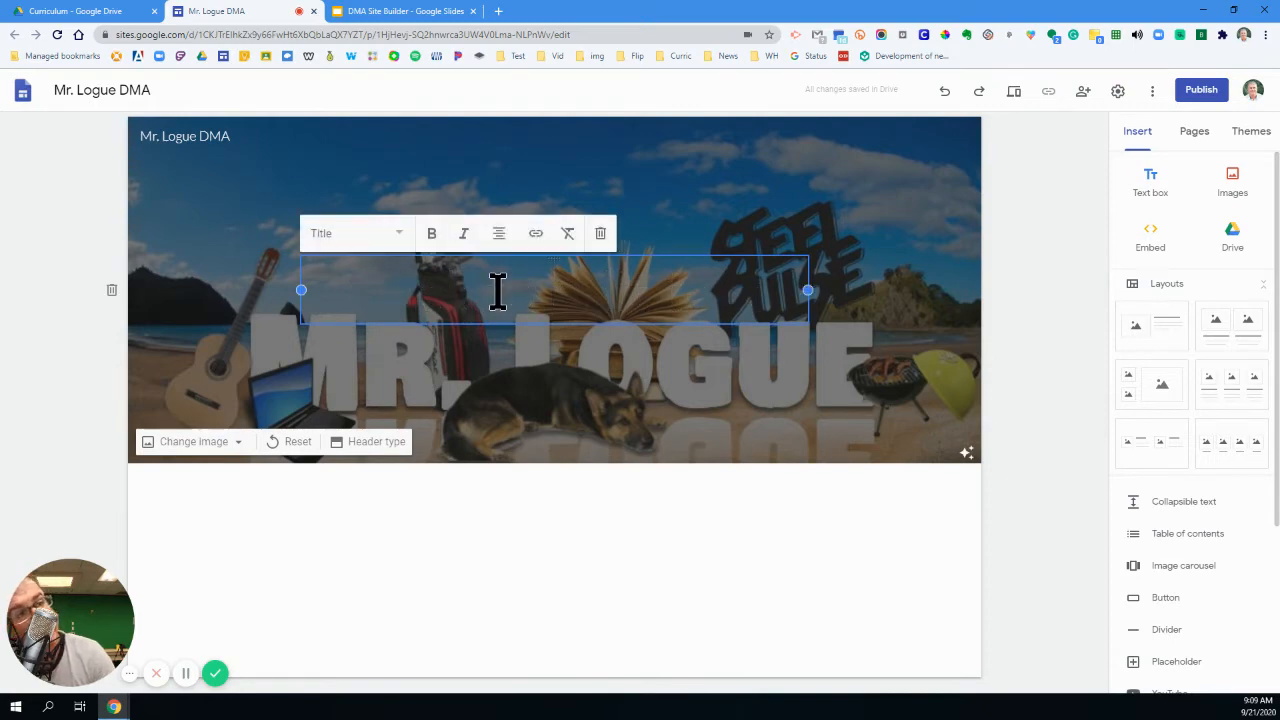
left_click(560, 514)
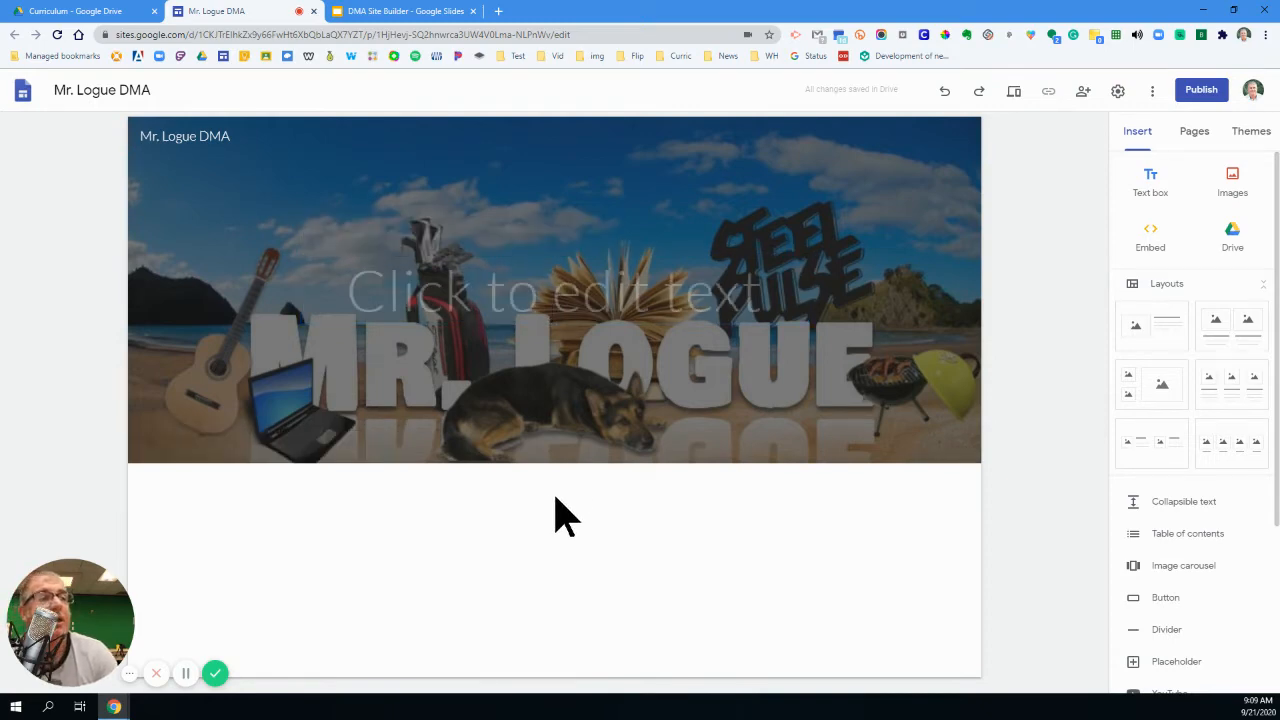
- Add a text box below the header containing "Here is my description."
left_click(1149, 185)
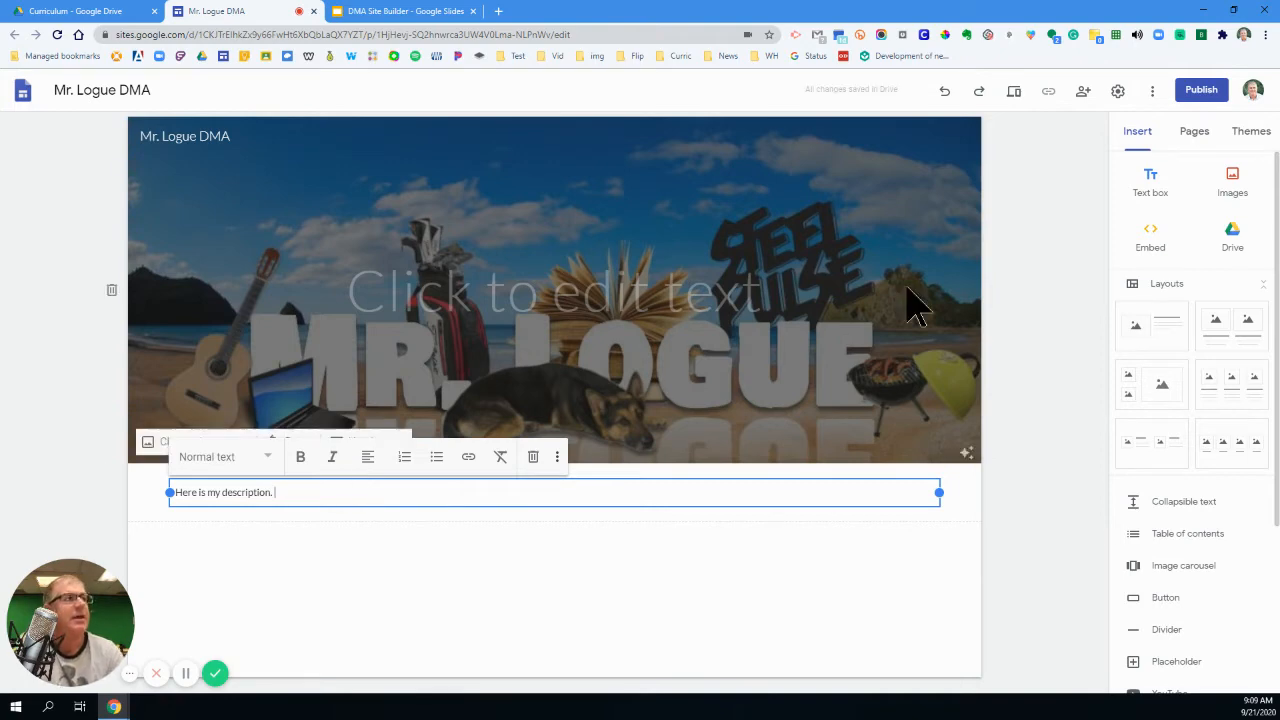
- Insert the stage photo IMG_20190927_223… from the img folder on Google Drive, and place it beside the description text
left_click(1248, 200)
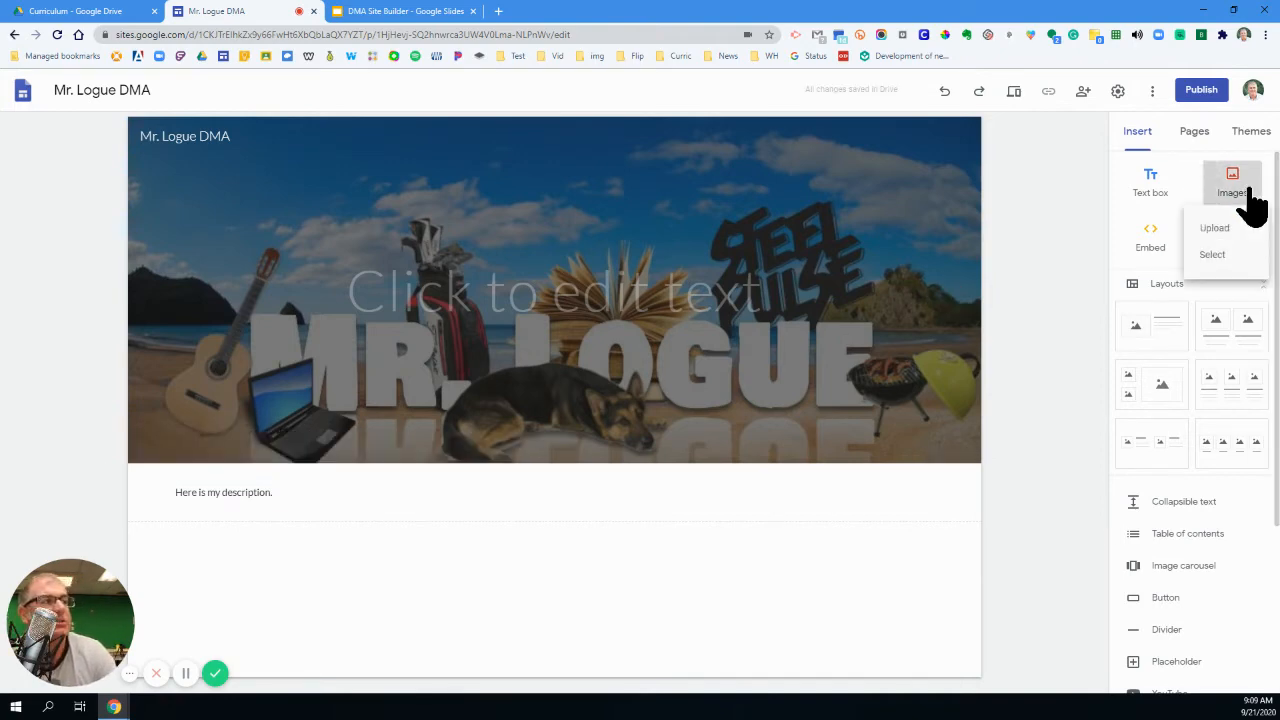
left_click(1236, 254)
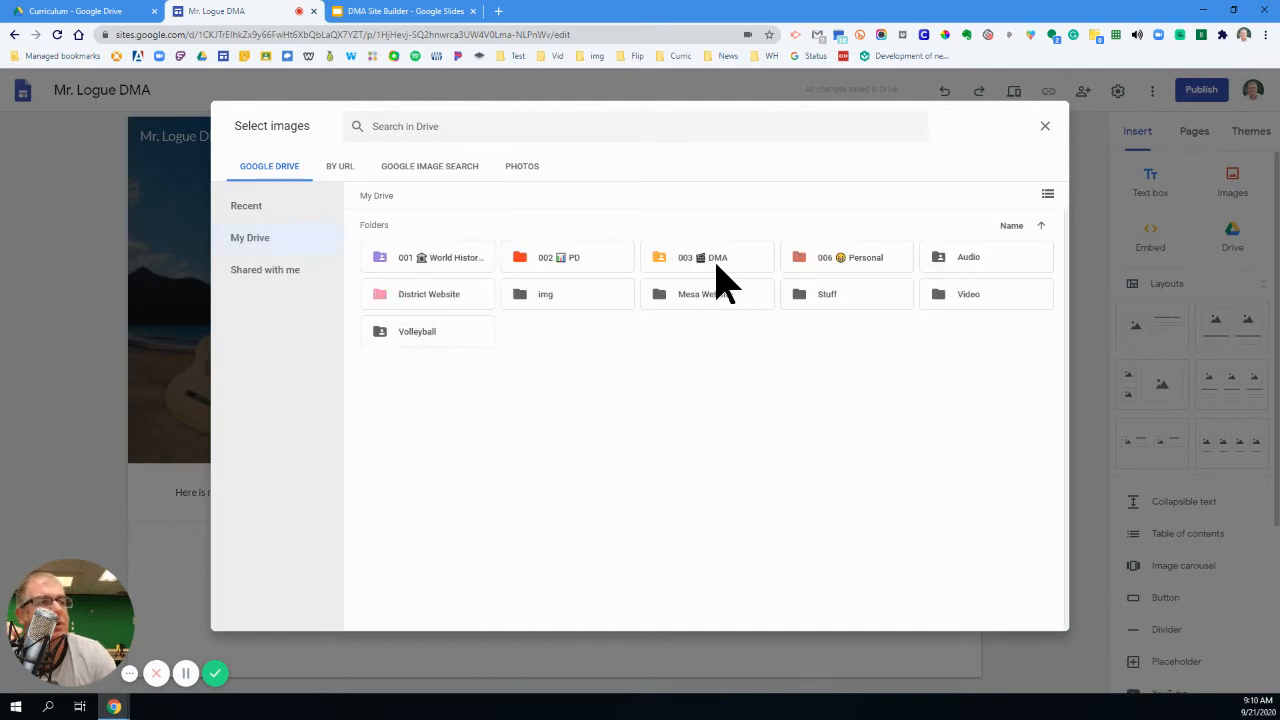
double_click(535, 293)
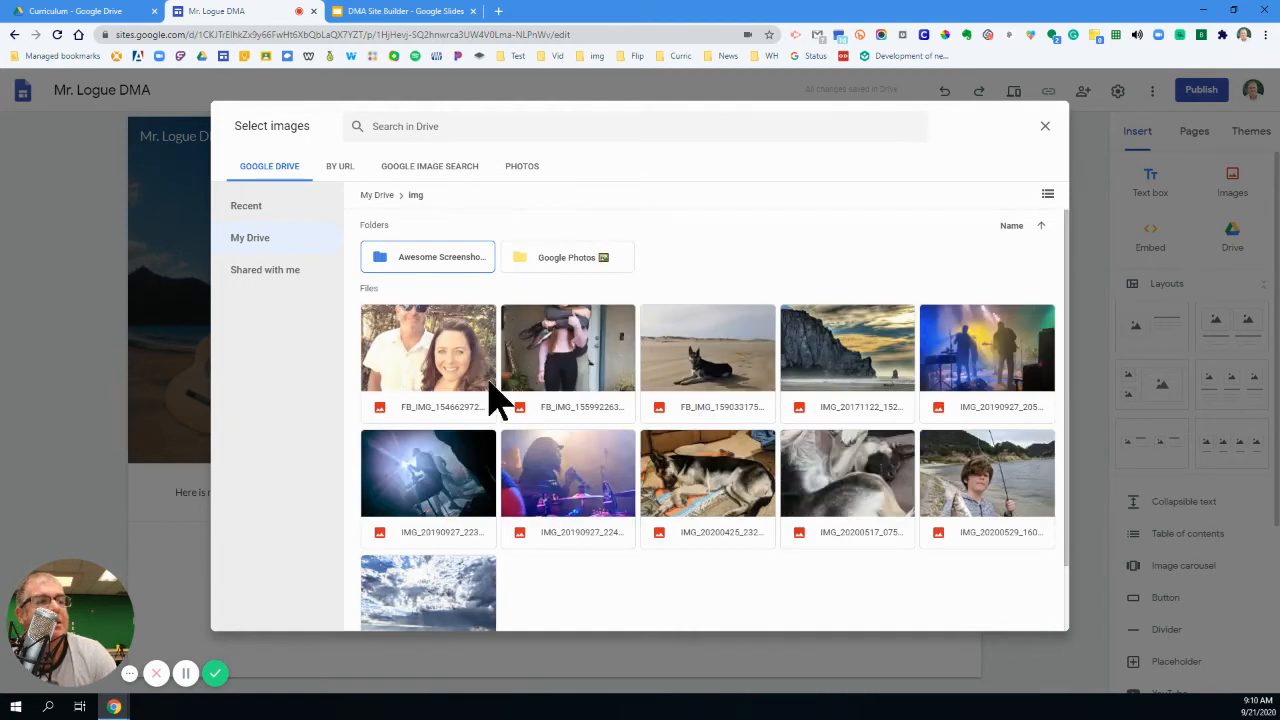
left_click(447, 477)
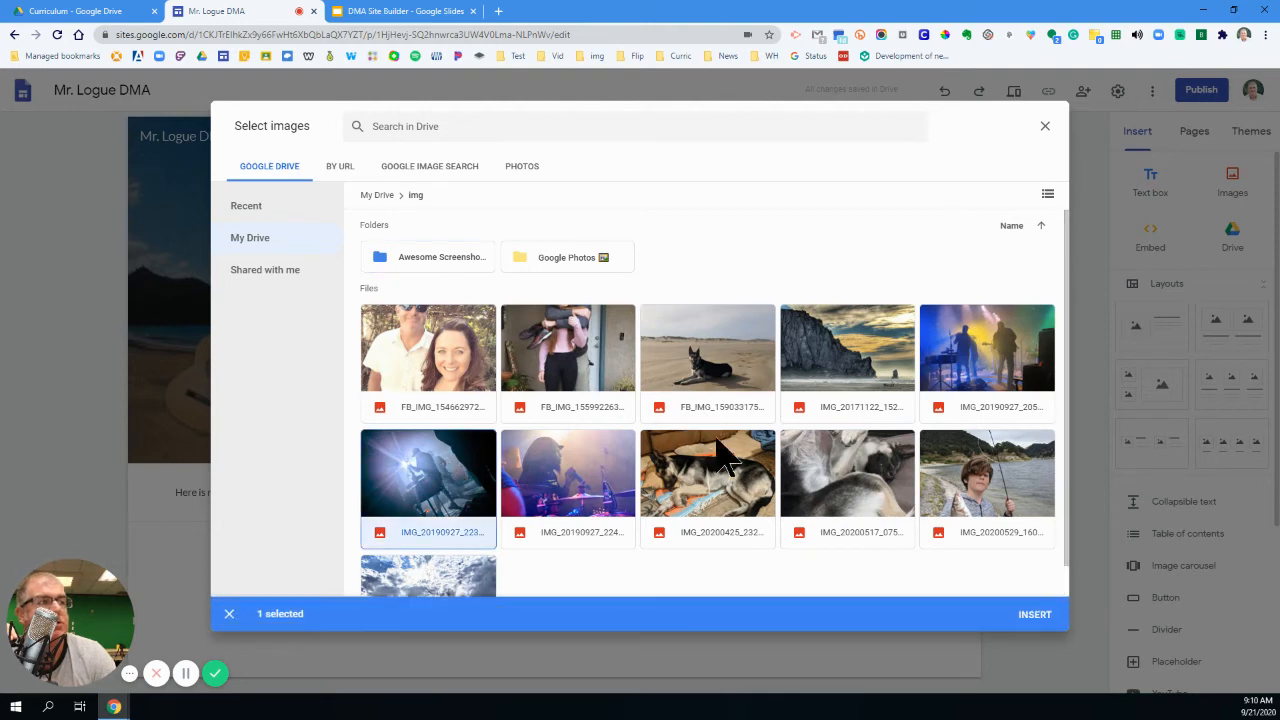
left_click(1038, 614)
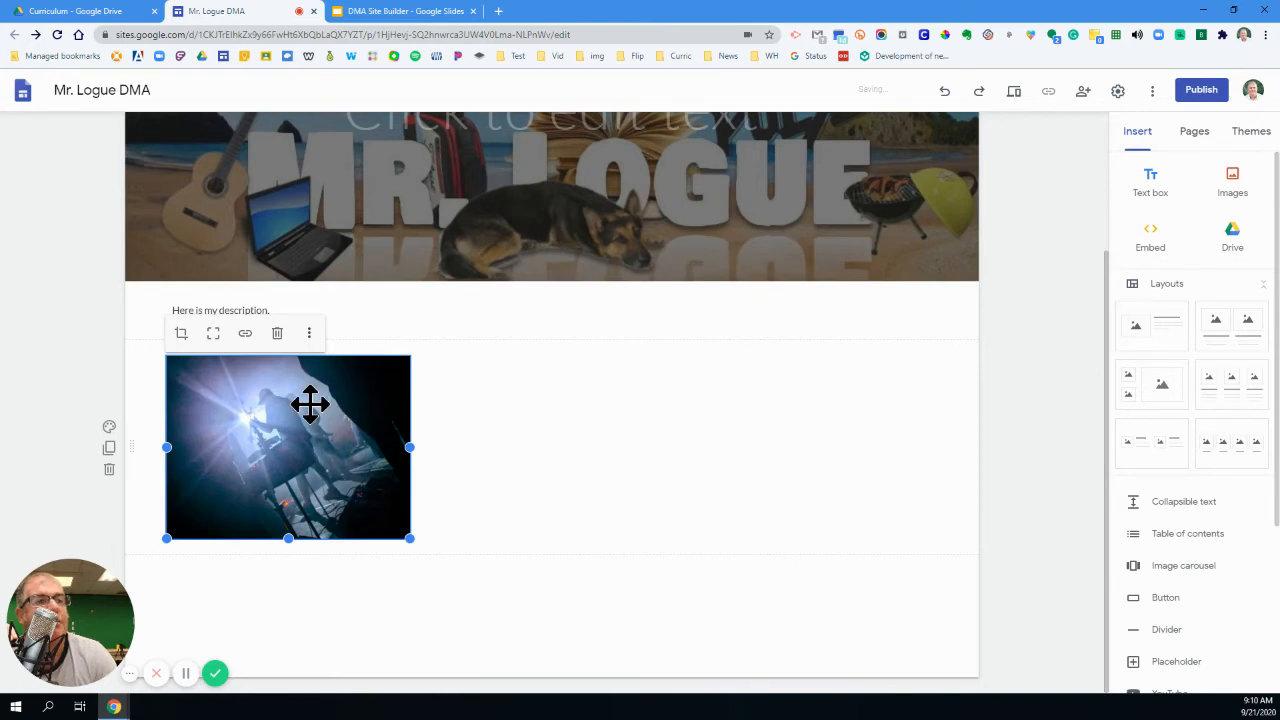
left_click_drag(309, 403, 943, 343)
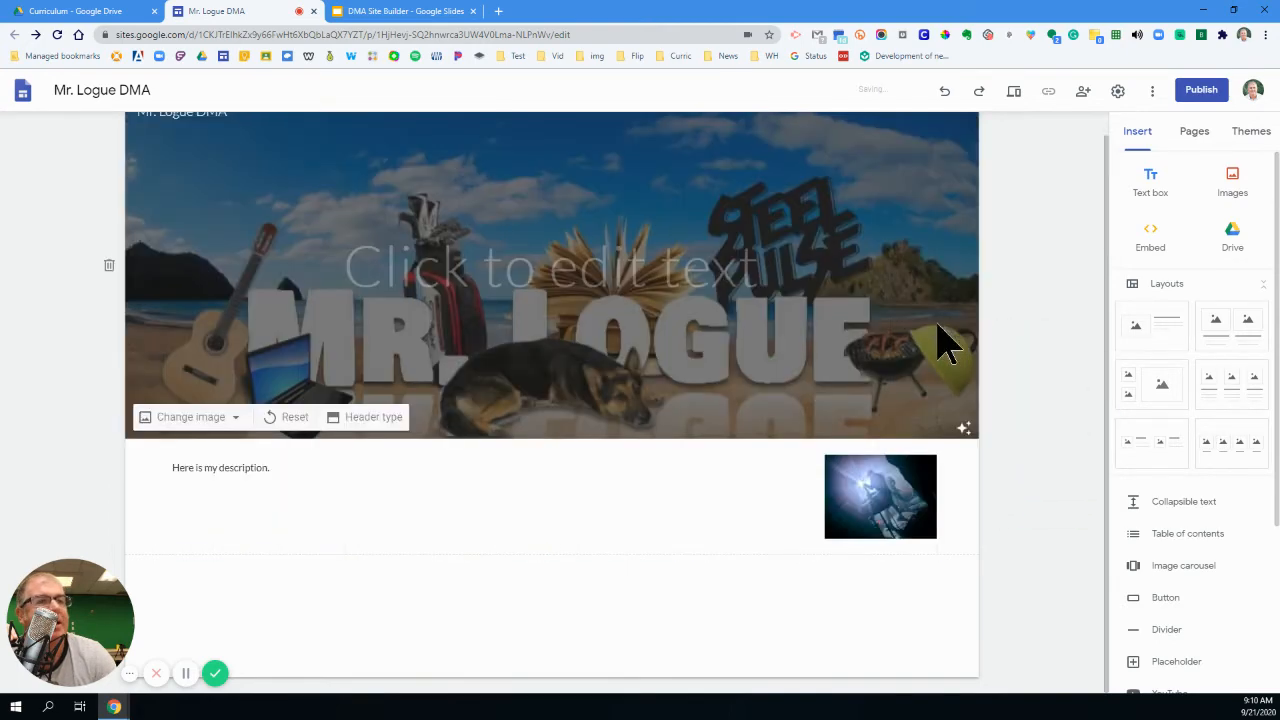
- Format the description text "Here is my description." with the Title text style
left_click(288, 467)
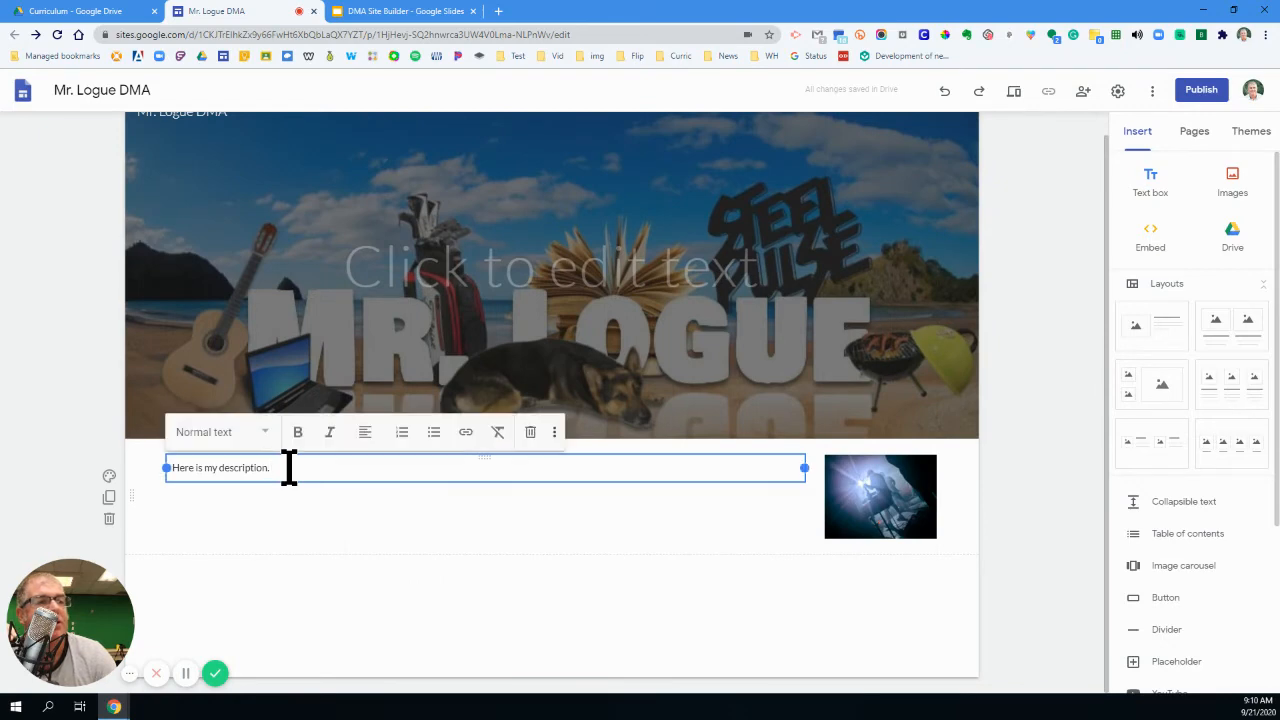
left_click(252, 434)
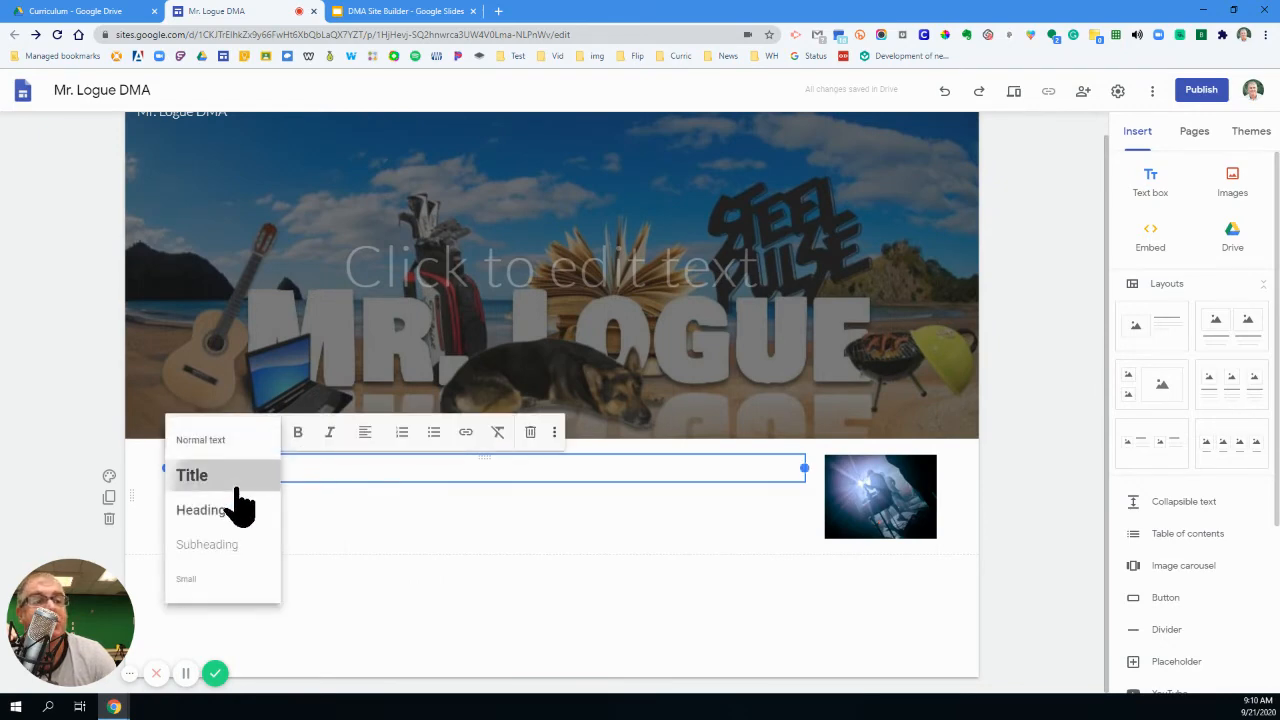
left_click(238, 484)
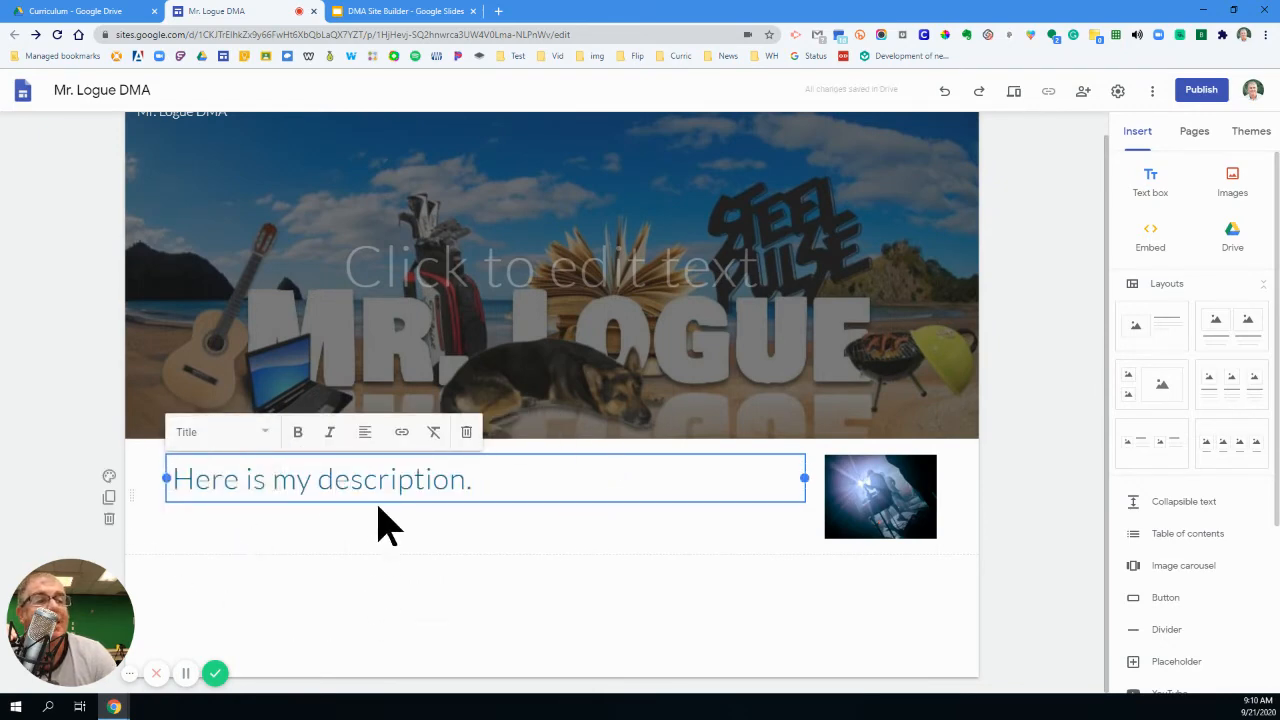
- Give the description section a solid blue background, and enlarge its photo to span about two fifths of the content width
left_click(110, 477)
left_click(165, 558)
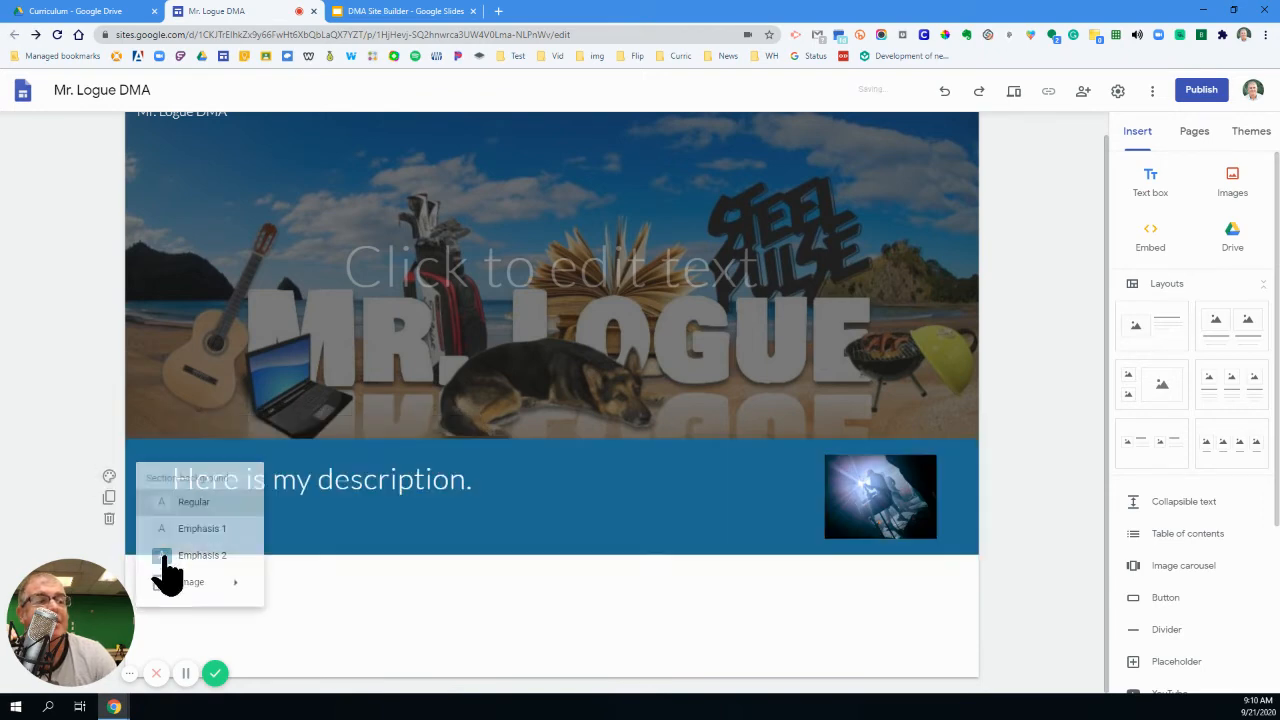
left_click(849, 514)
left_click_drag(829, 534, 627, 633)
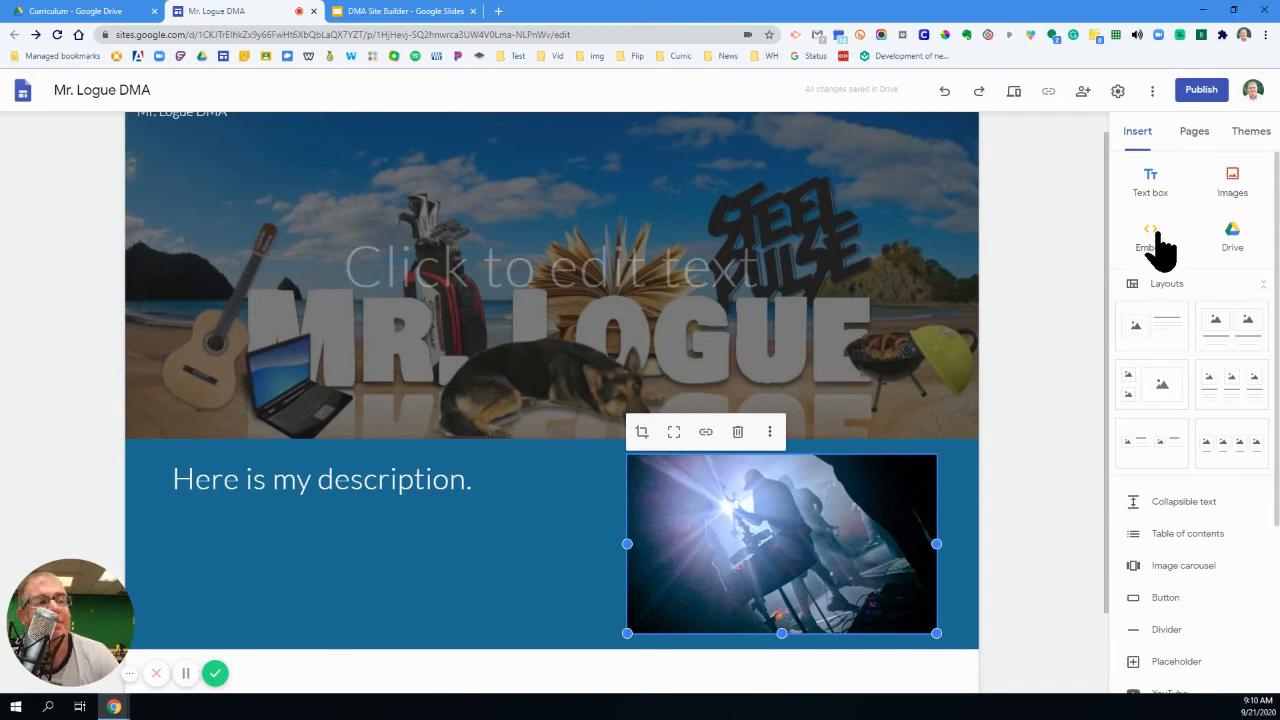
scroll(1214, 250, "down", 3)
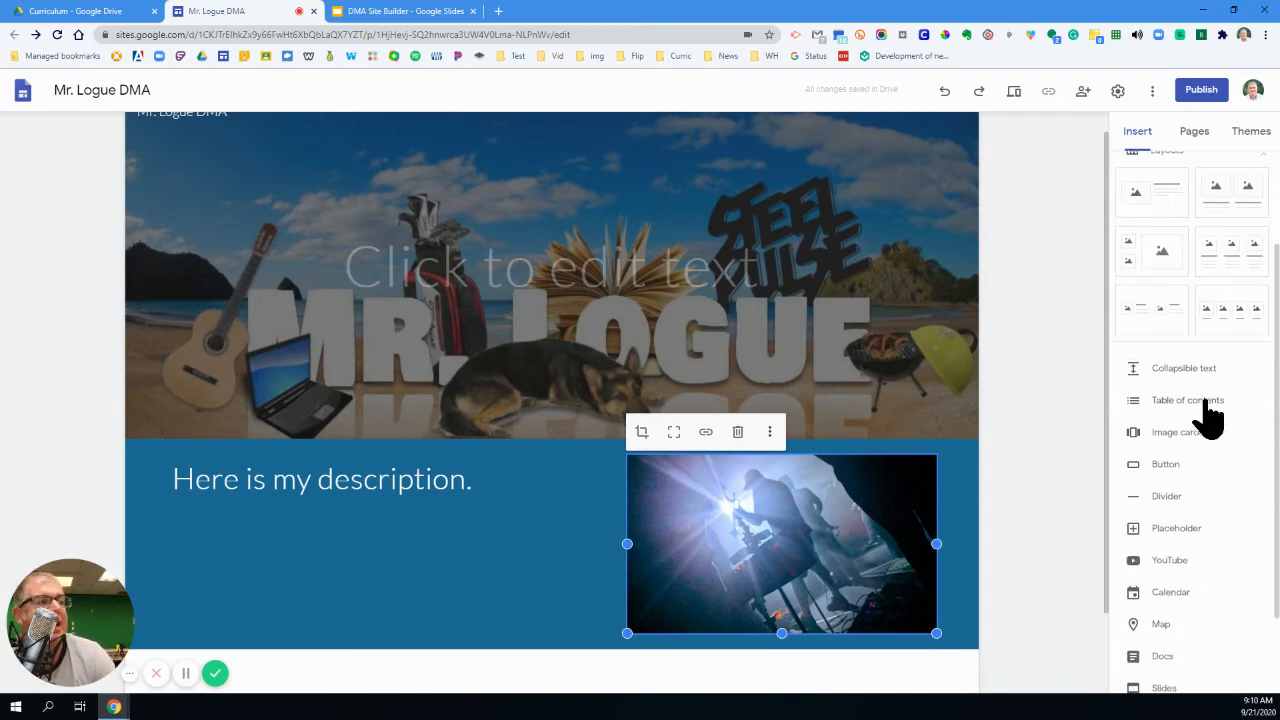
scroll(1190, 480, "down", 2)
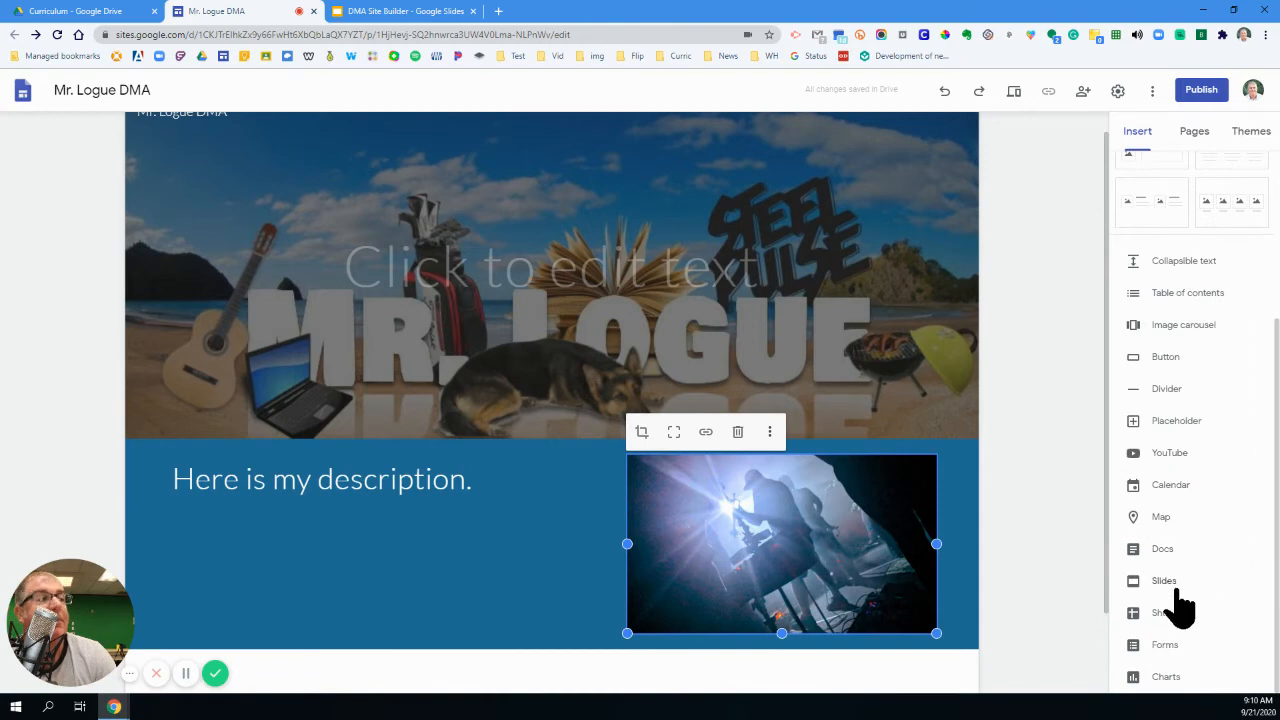
scroll(1180, 590, "up", 3)
scroll(1180, 586, "down", 3)
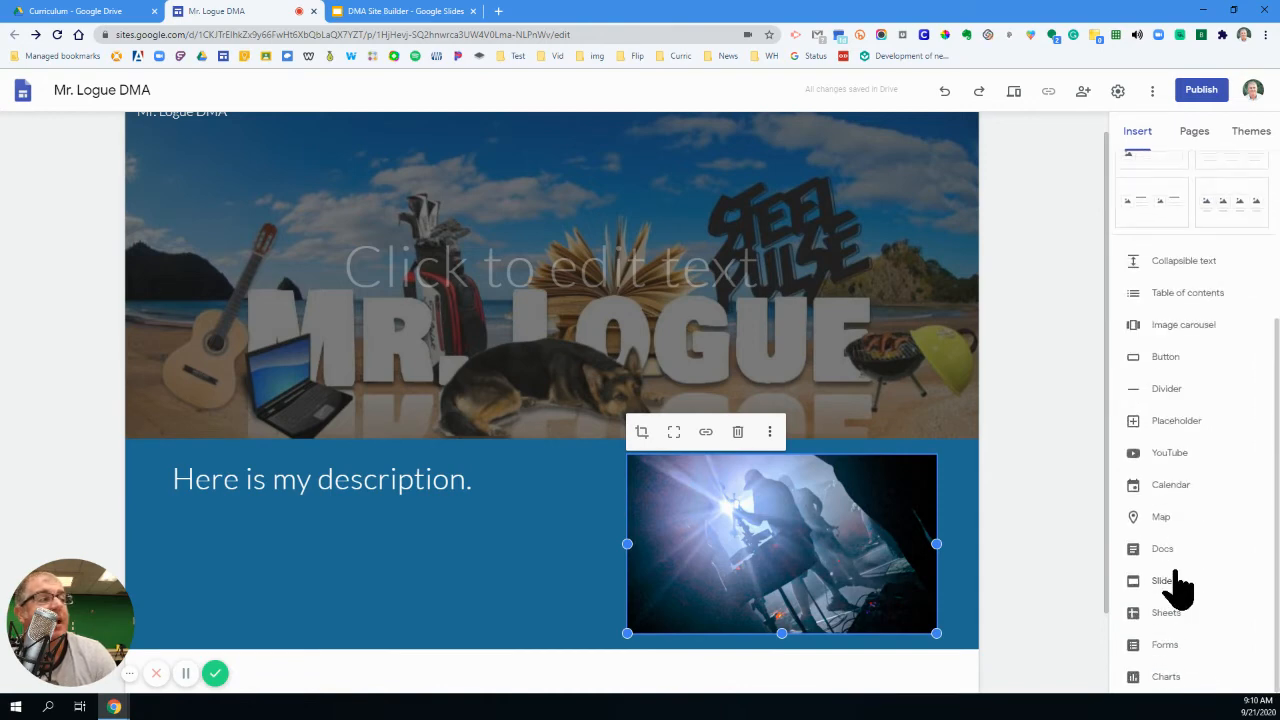
scroll(1180, 588, "up", 2)
scroll(1180, 590, "up", 3)
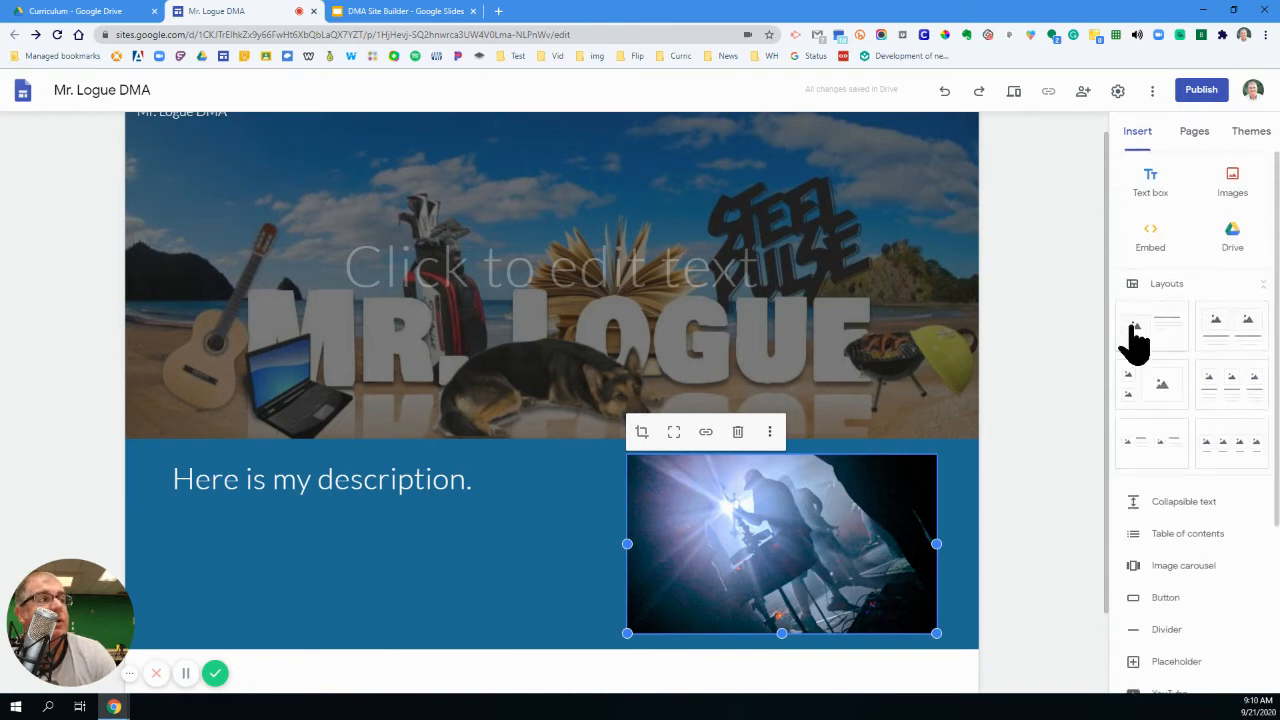
- Add a new page named Images to the site
left_click(1194, 131)
mouse_move(1196, 652)
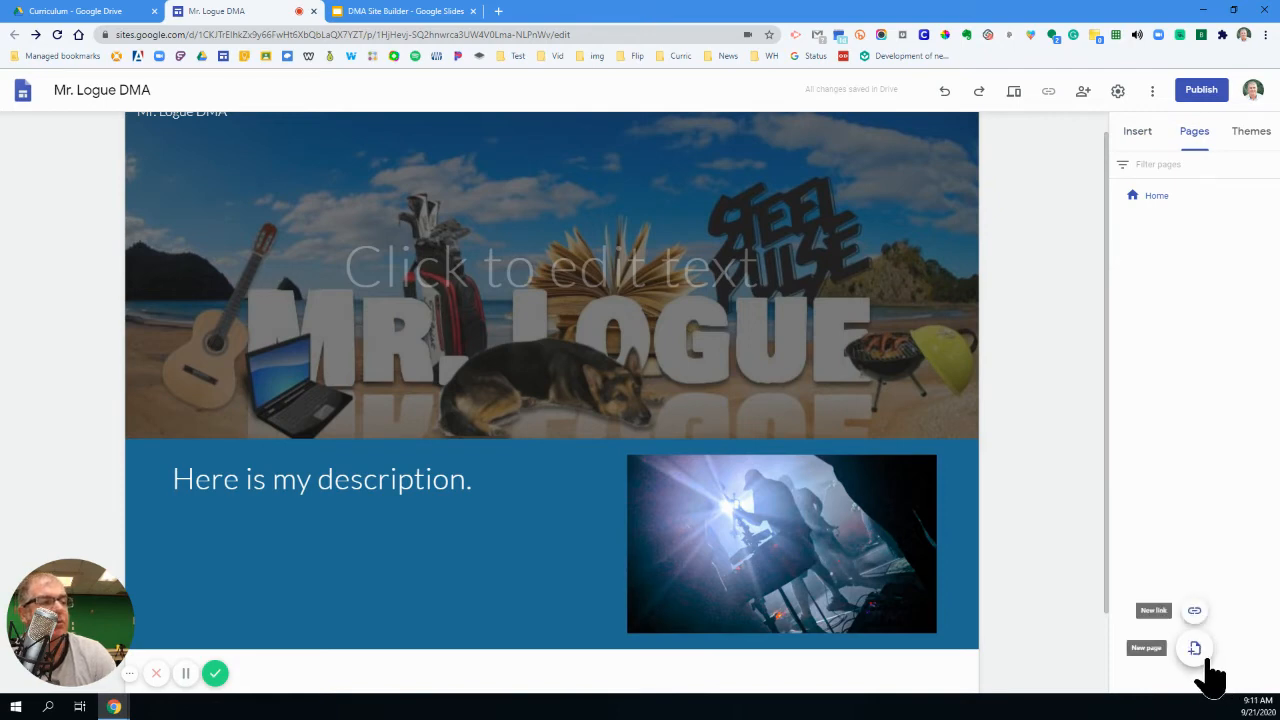
left_click(1195, 650)
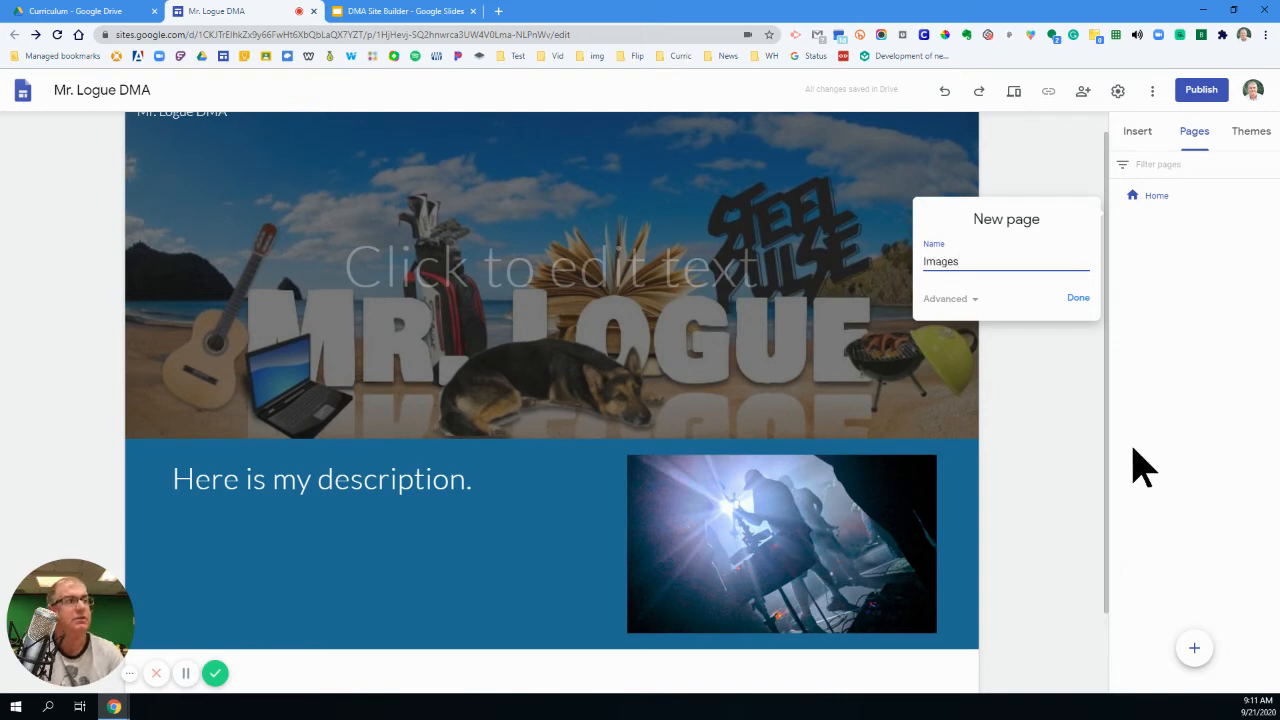
left_click(1076, 299)
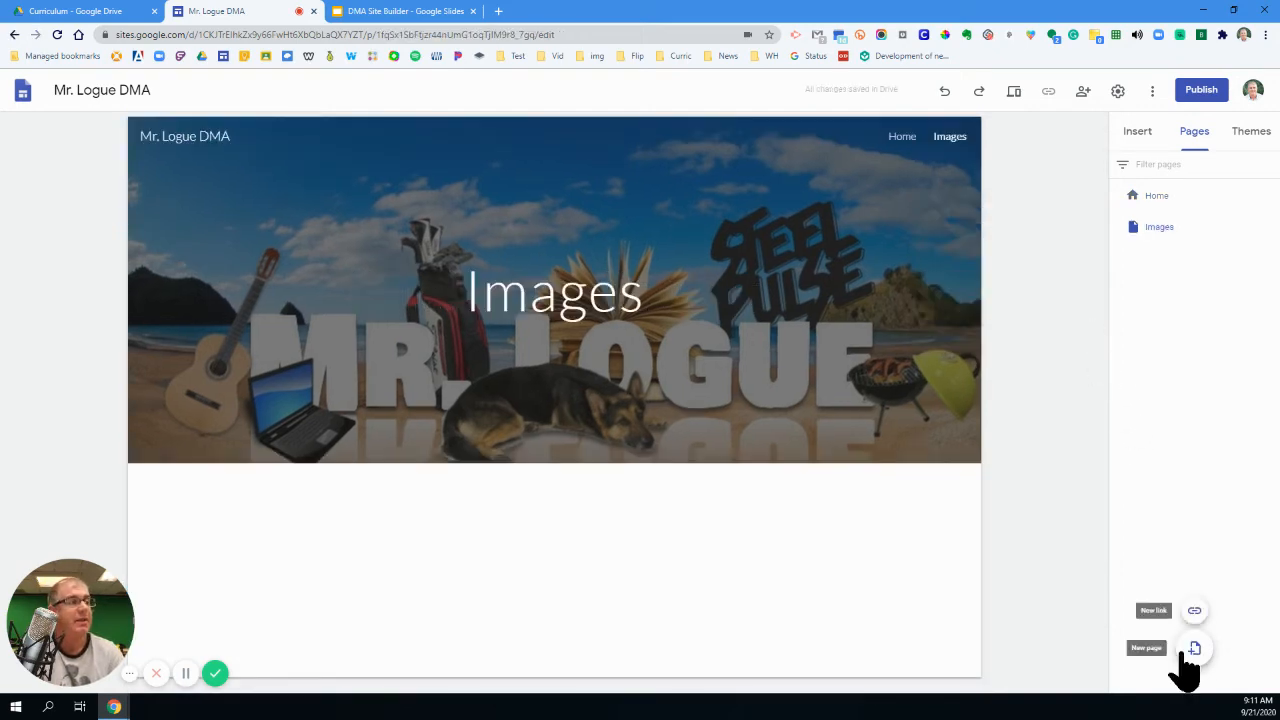
- Add two more pages to the site, named Audio and Video
left_click(1194, 649)
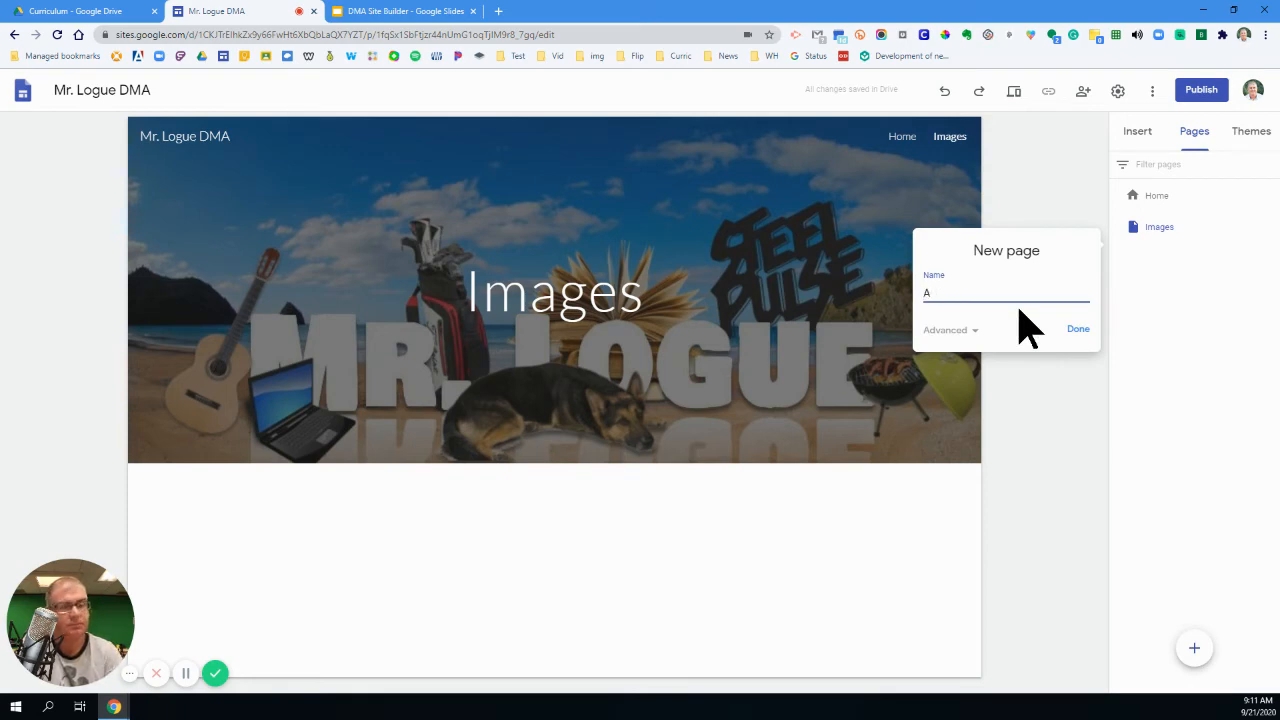
left_click(1076, 329)
left_click(1194, 649)
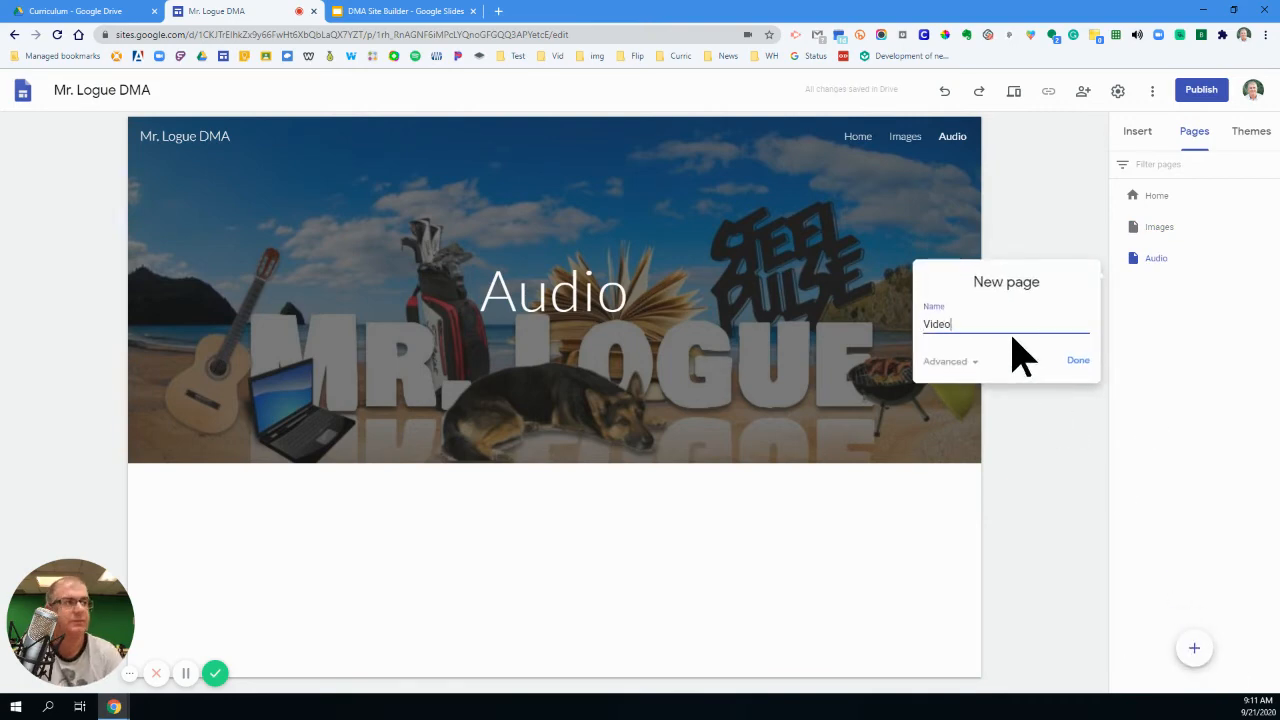
left_click(1079, 362)
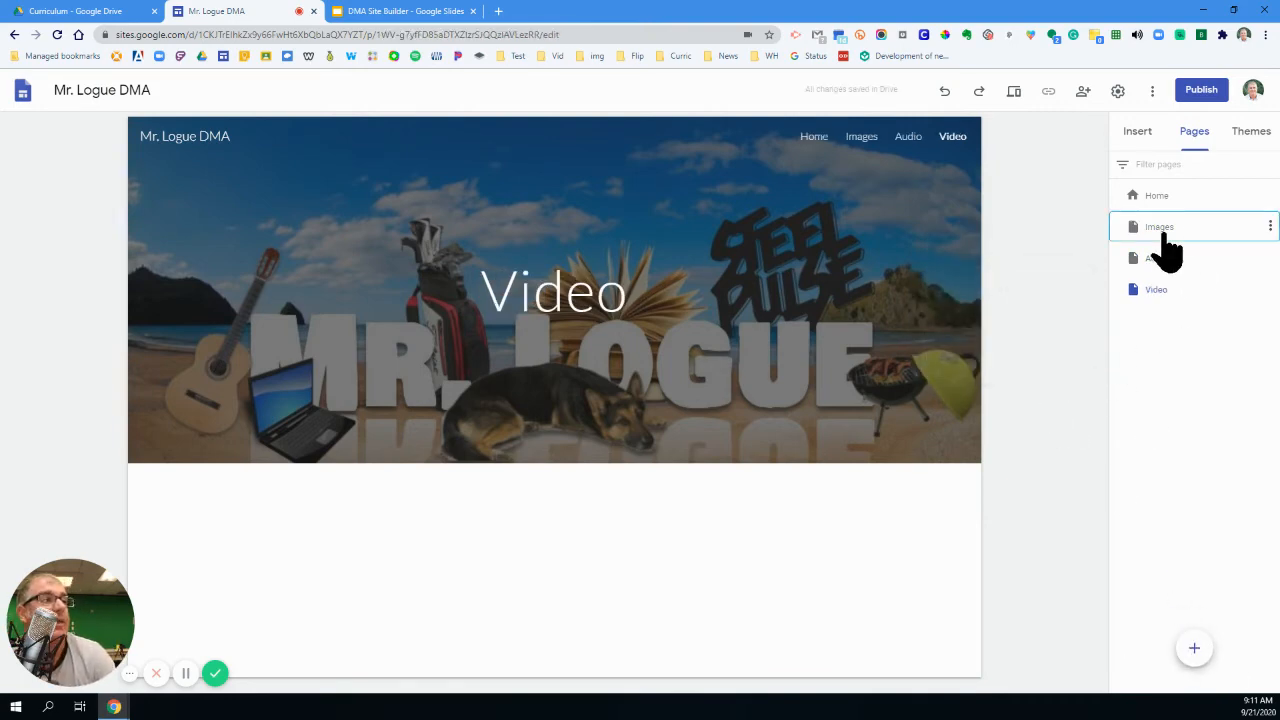
- Embed the Bird's Eye, Ant's Eye slideshow from My Drive below the header on the Images page
left_click(1165, 240)
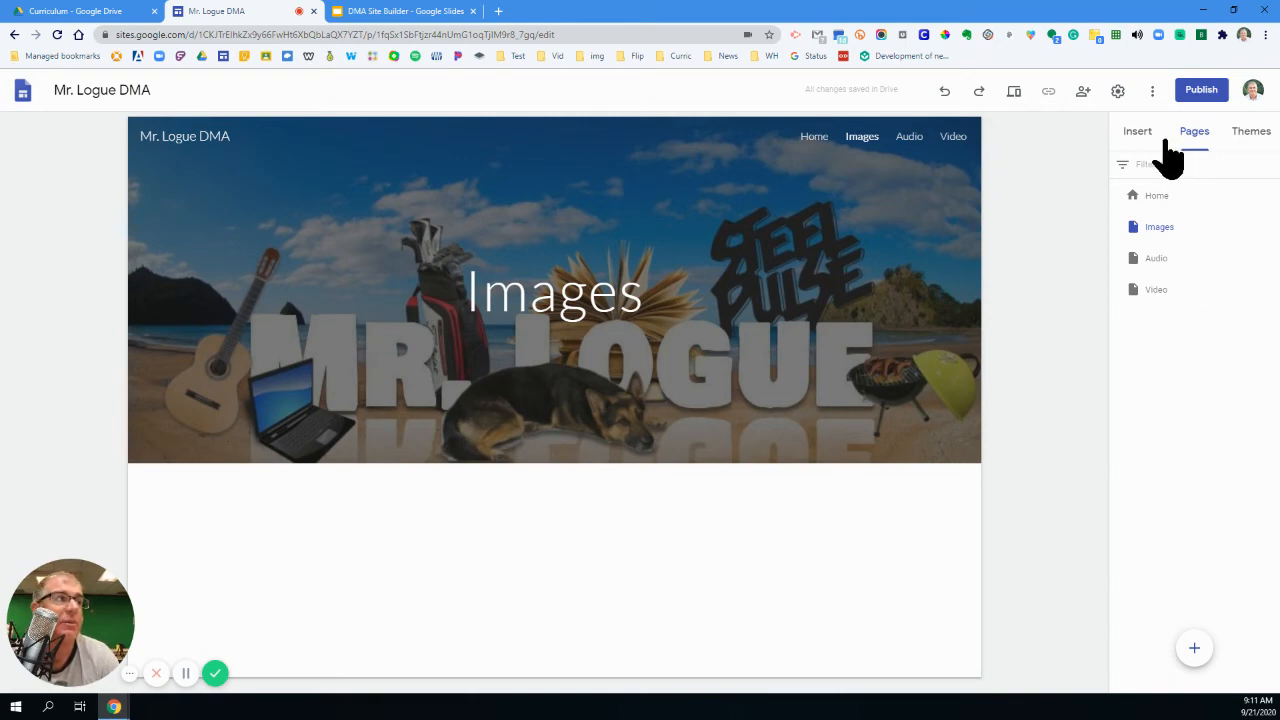
left_click(1139, 140)
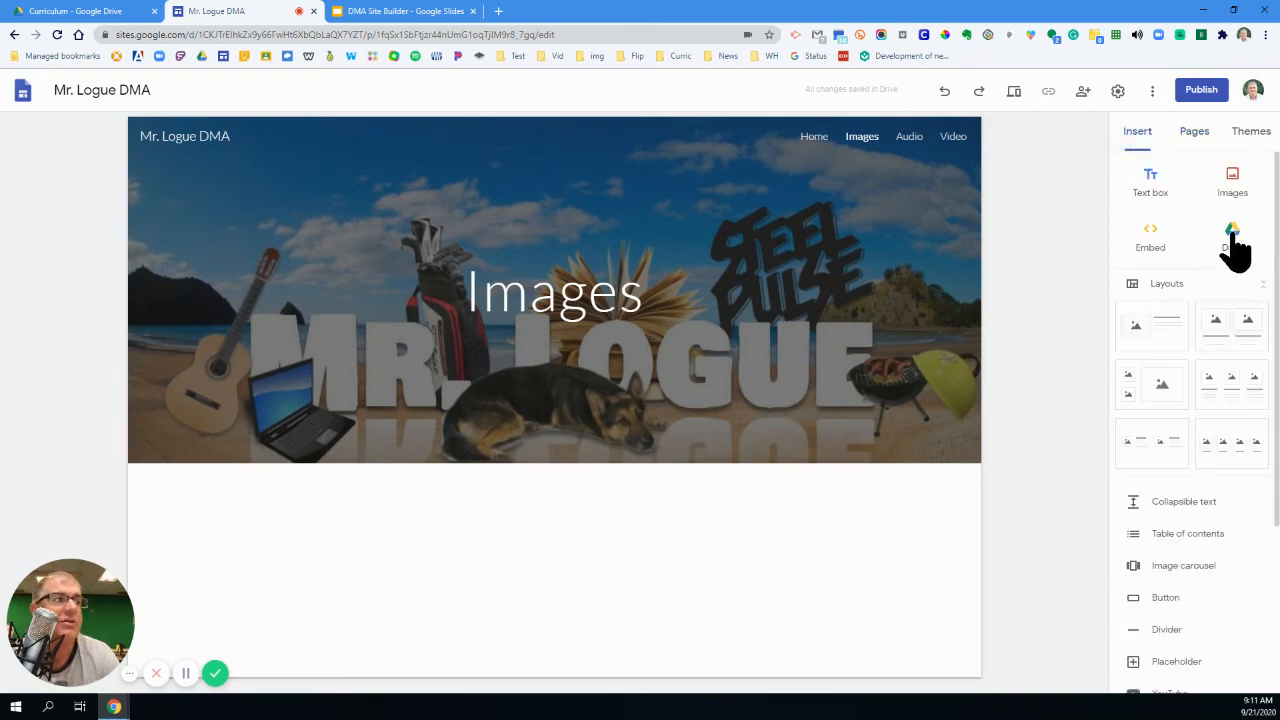
scroll(1200, 571, "down", 3)
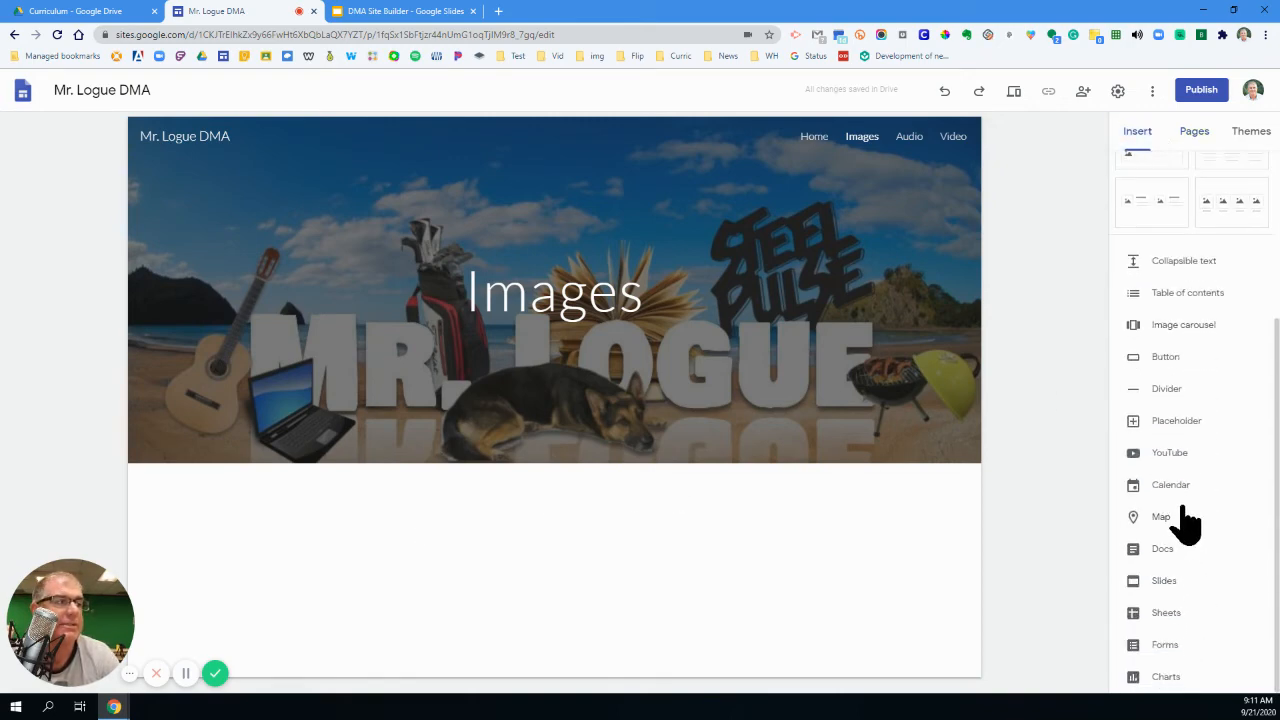
scroll(1190, 530, "up", 3)
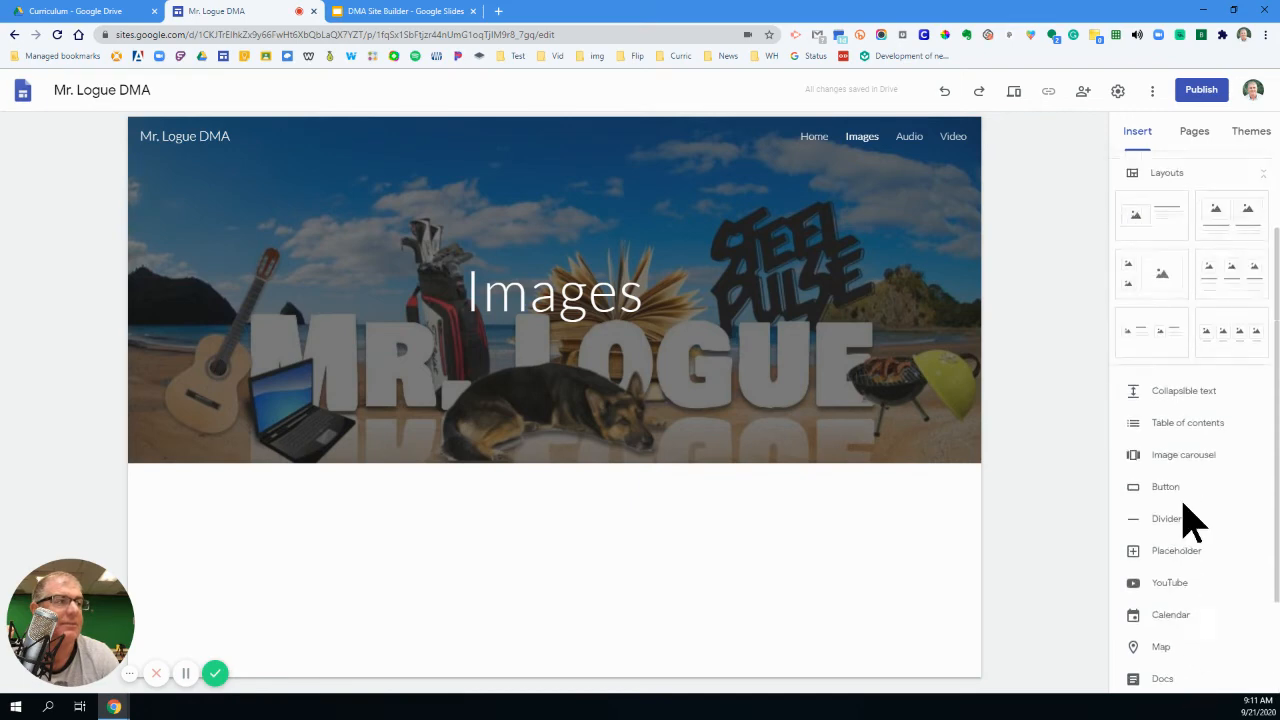
left_click(1240, 246)
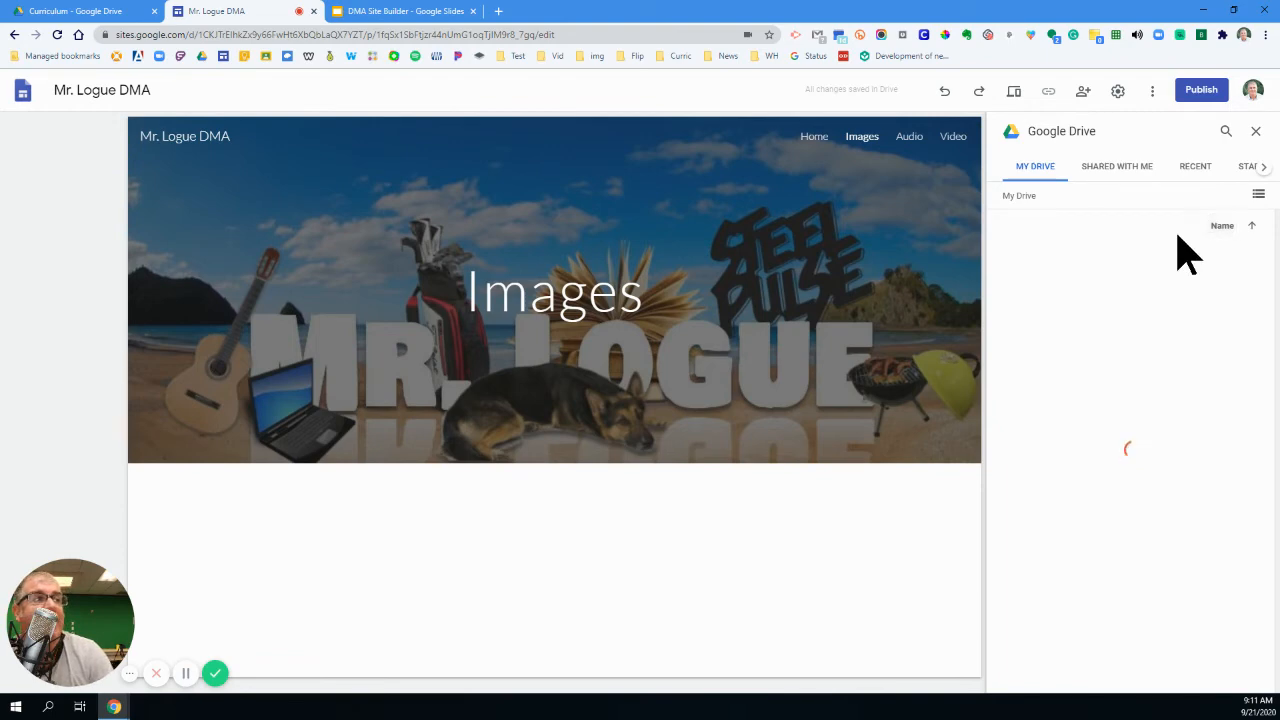
scroll(1160, 430, "down", 2)
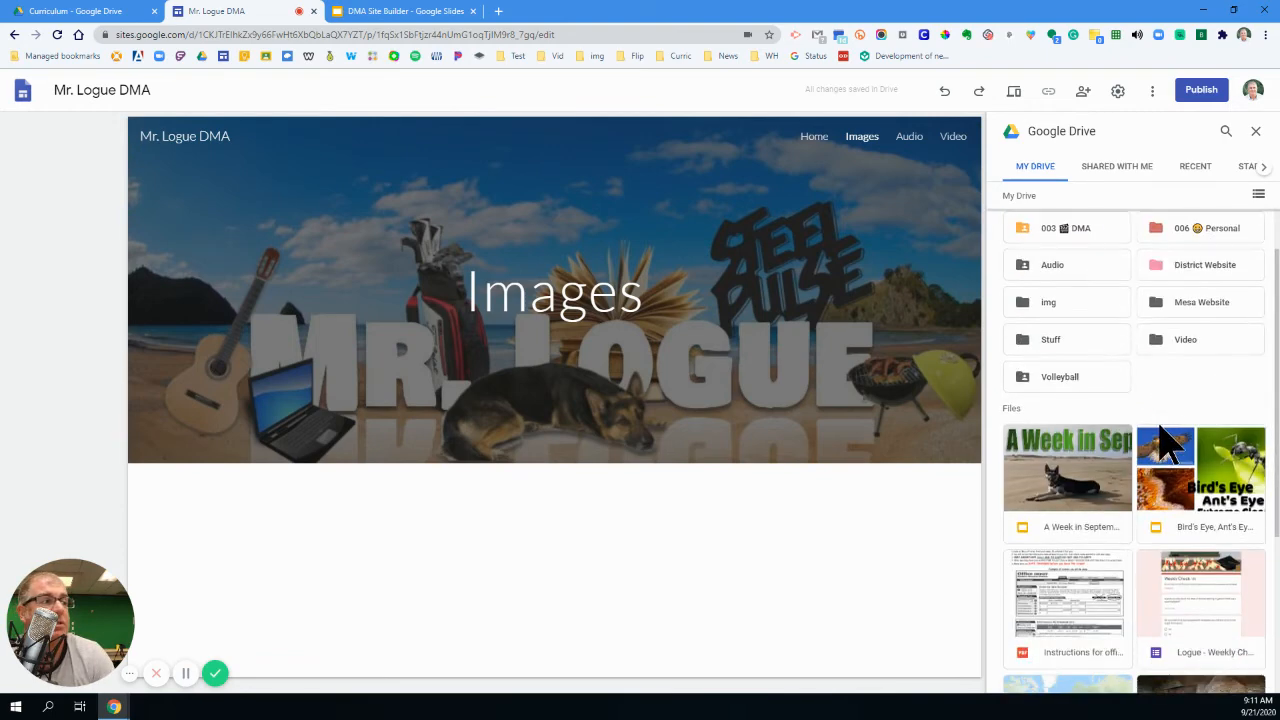
left_click(1168, 440)
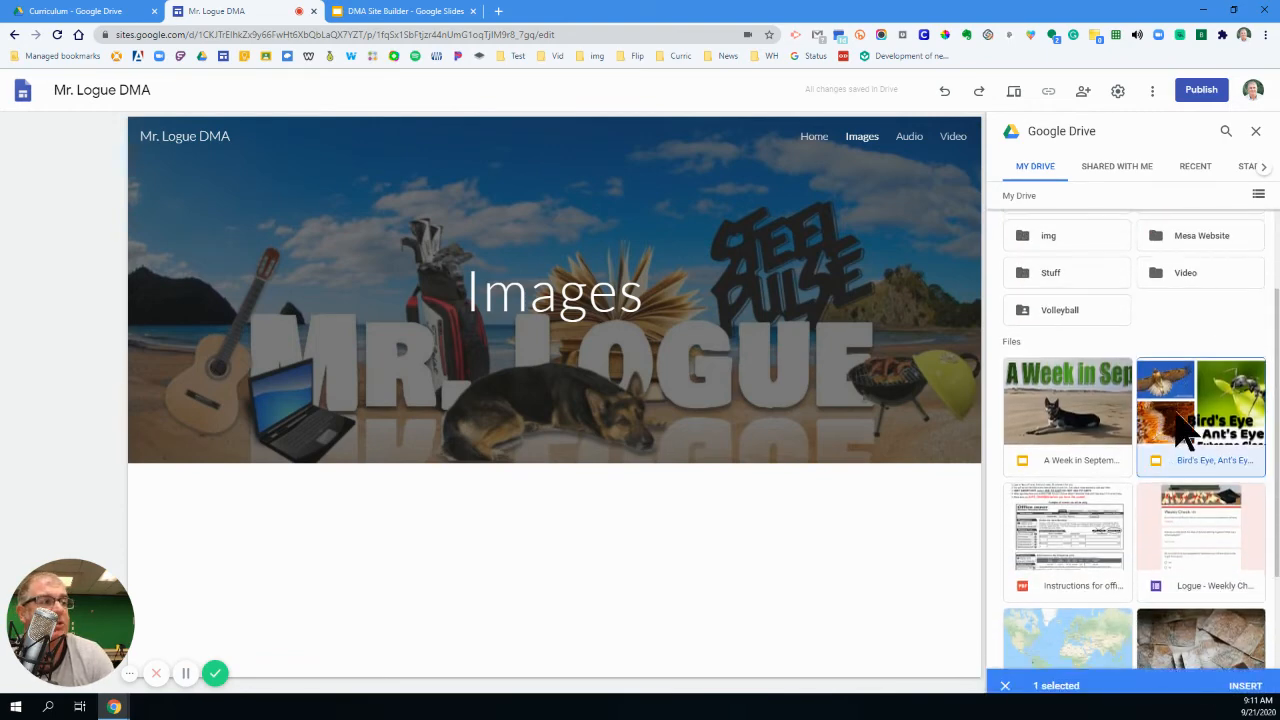
left_click(1246, 676)
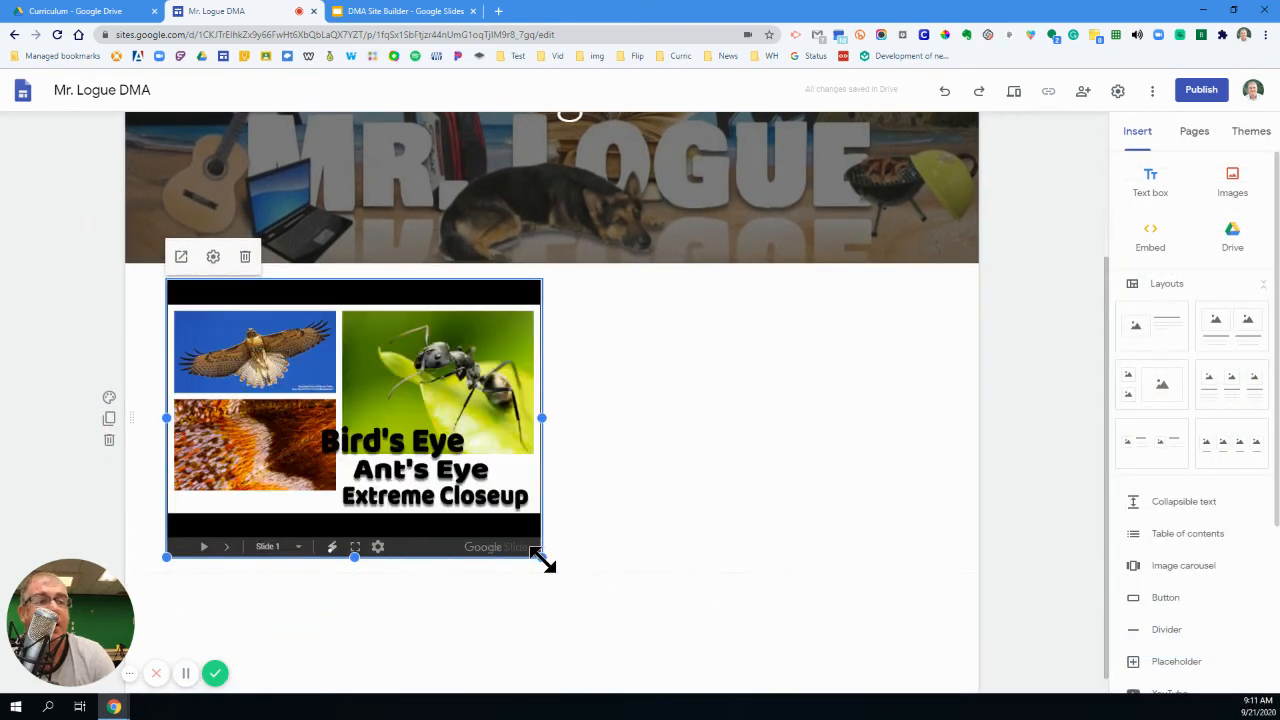
left_click(672, 437)
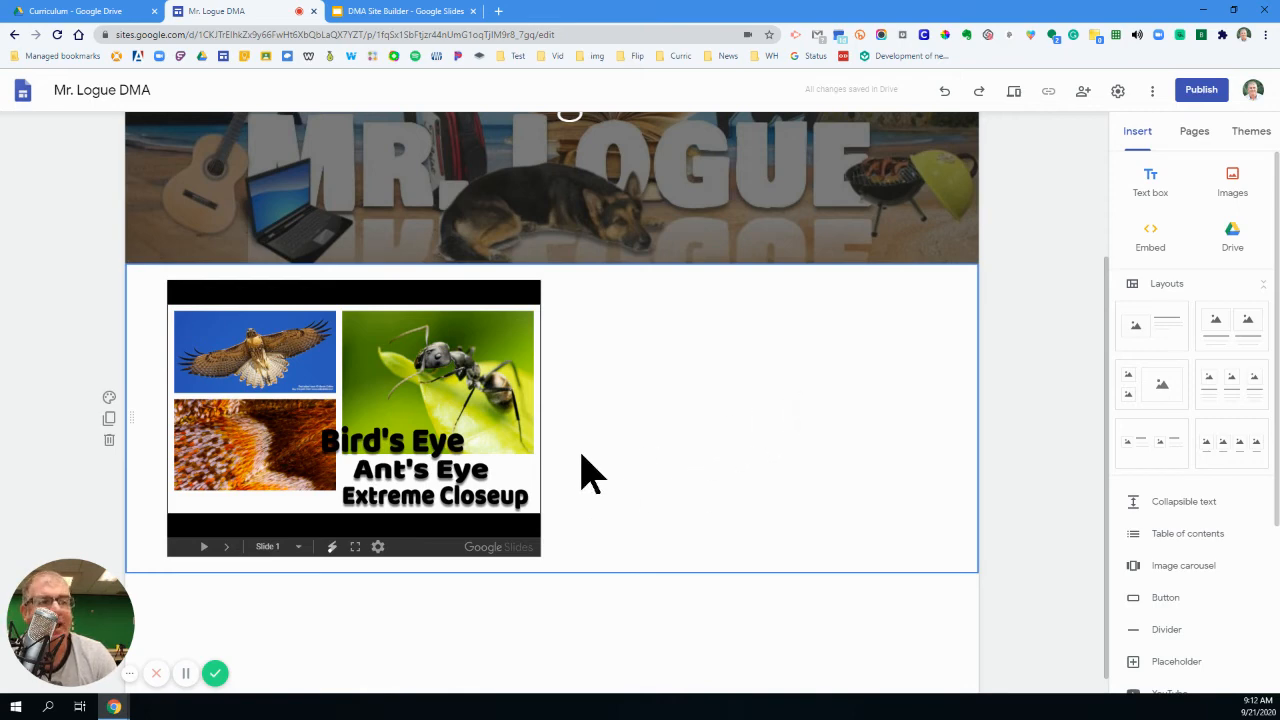
- Try the Aristotle theme, and apply the Vision theme to the site
scroll(612, 458, "up", 2)
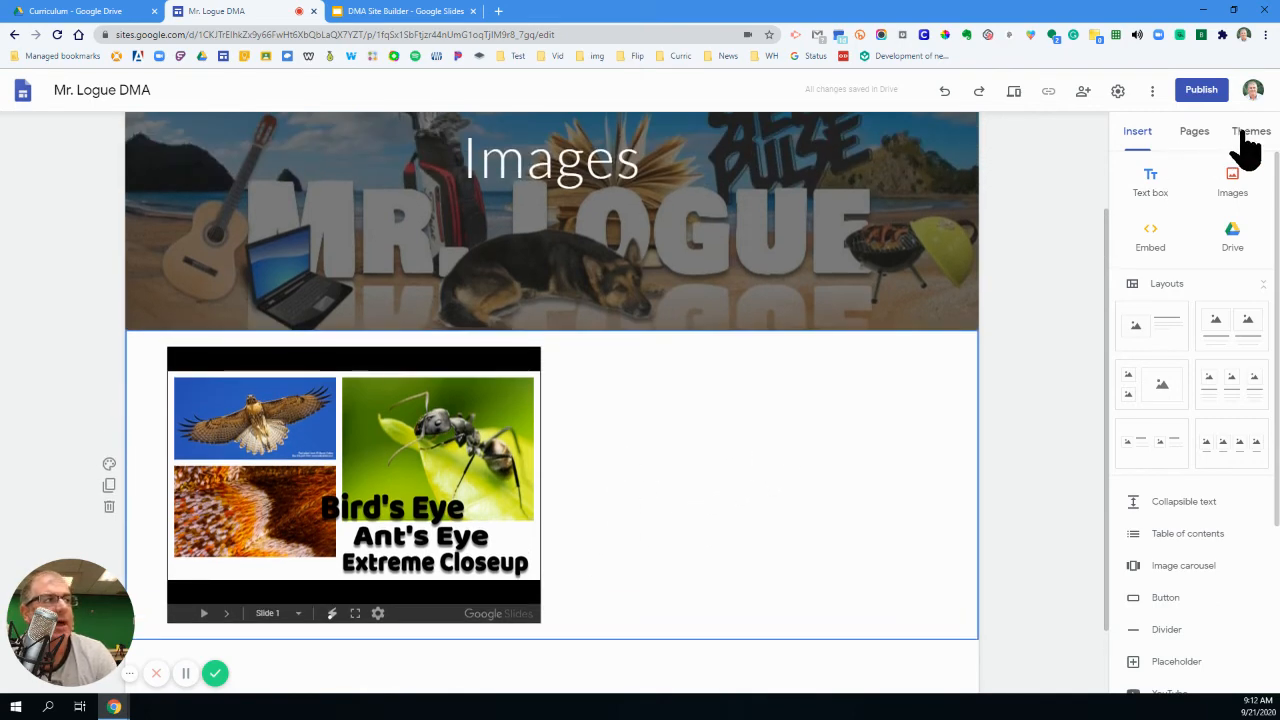
left_click(1245, 135)
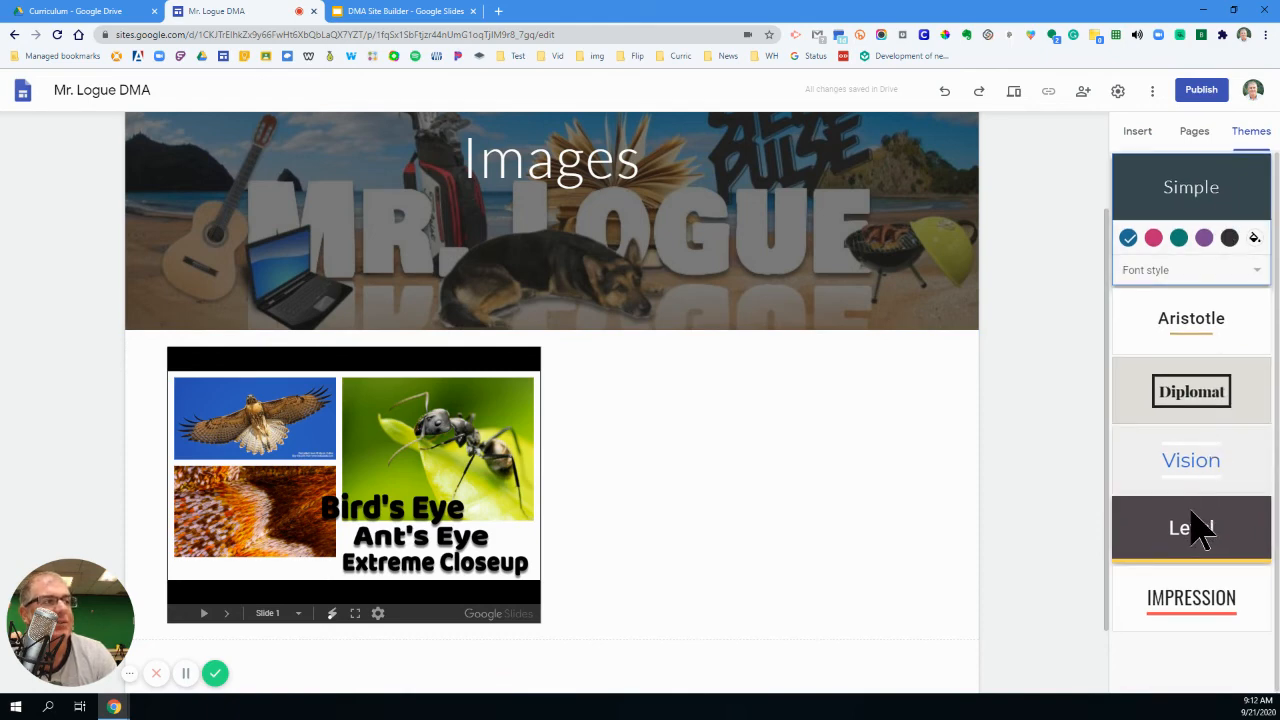
left_click(1228, 348)
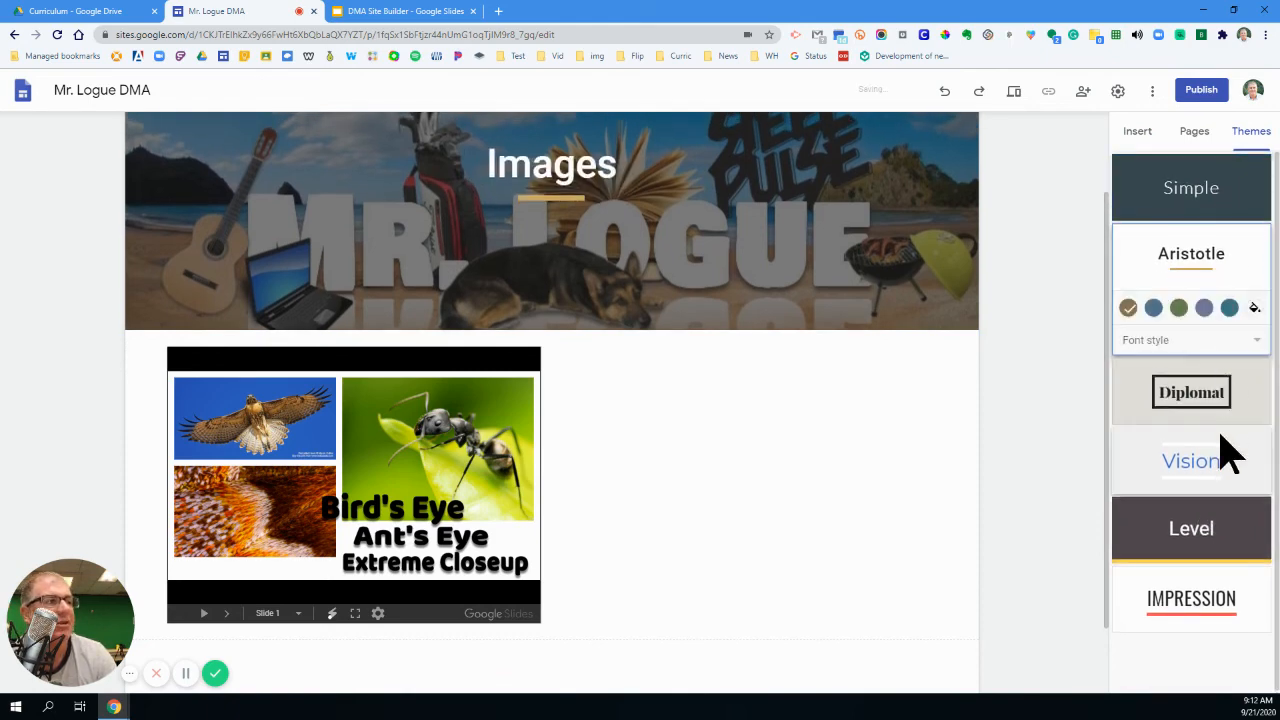
left_click(1223, 455)
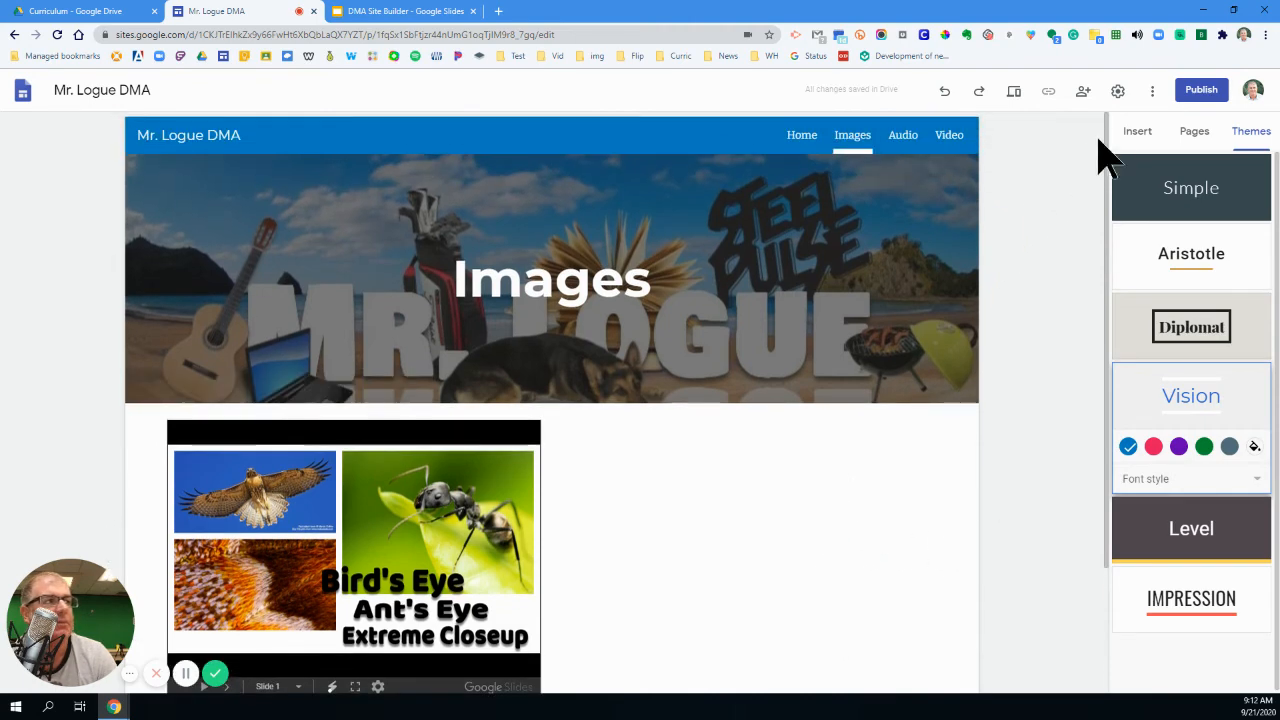
left_click(1138, 133)
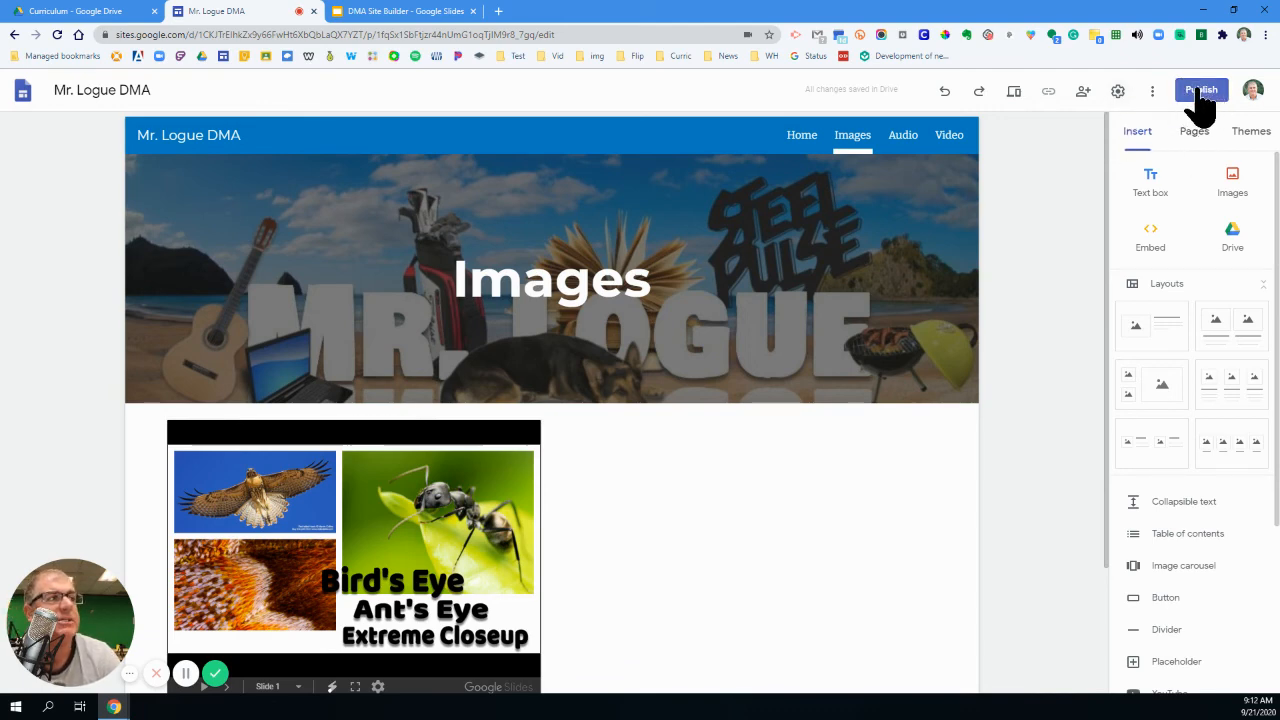
- Preview the Images page at large screen, tablet and phone sizes, and return to editing
left_click(1014, 92)
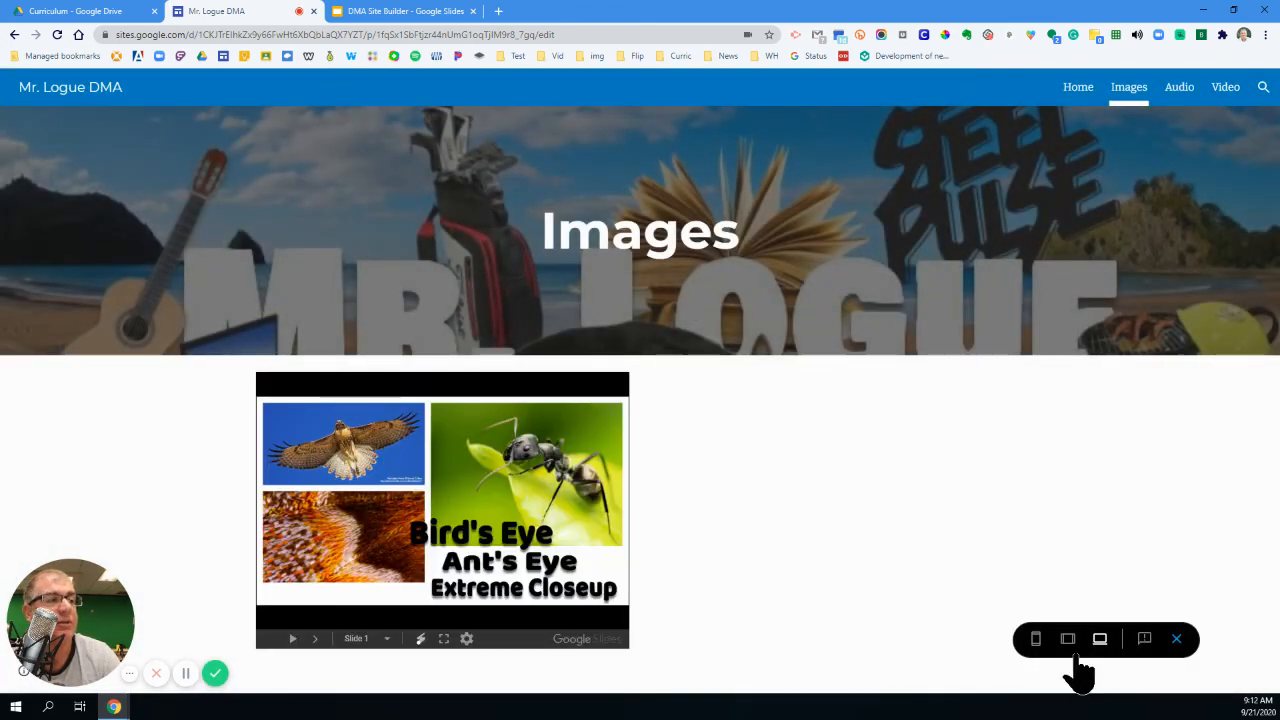
left_click(1068, 640)
left_click(1036, 640)
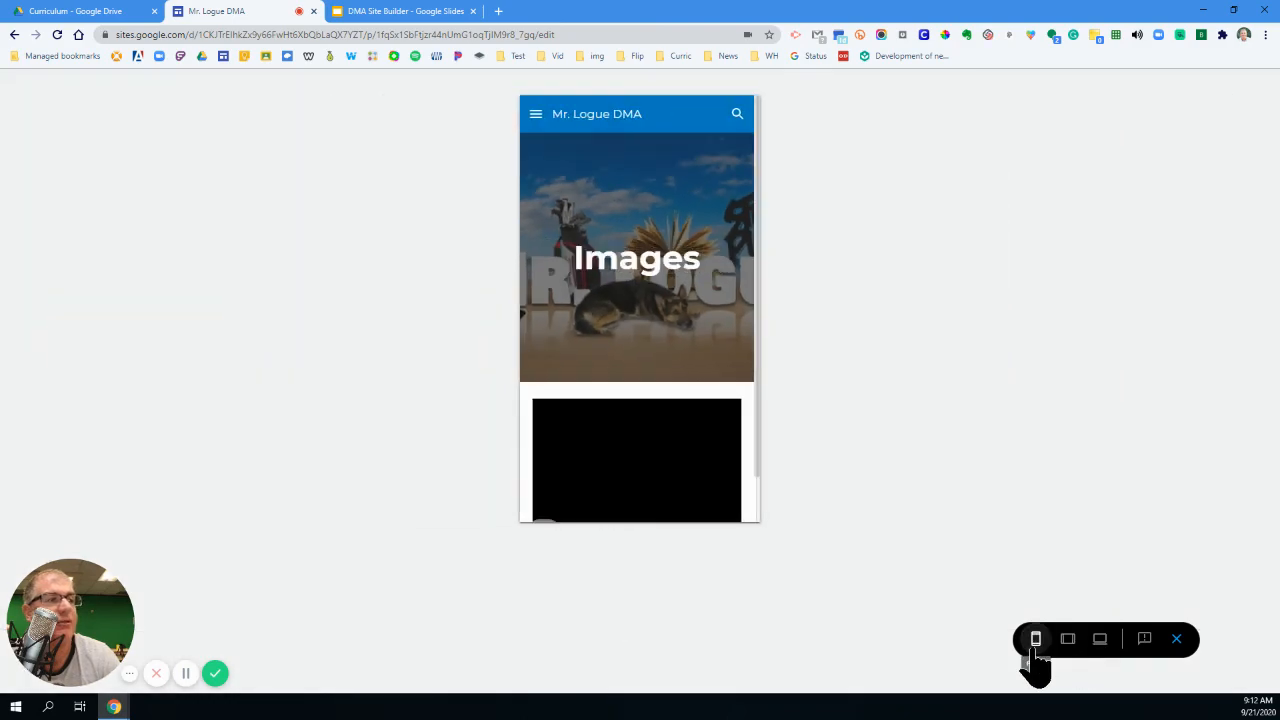
left_click(1177, 641)
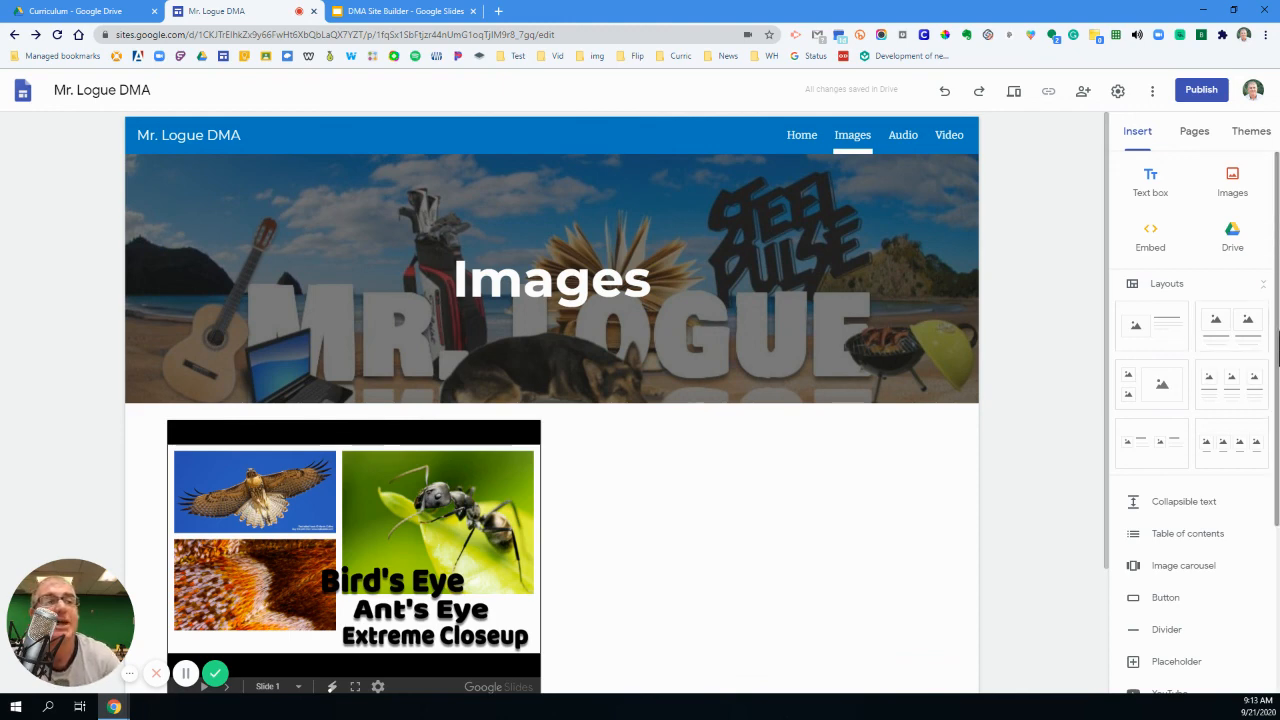
- Add a text box to the Images page and place it to the right of the embedded slideshow, ready for text entry
scroll(480, 466, "down", 1)
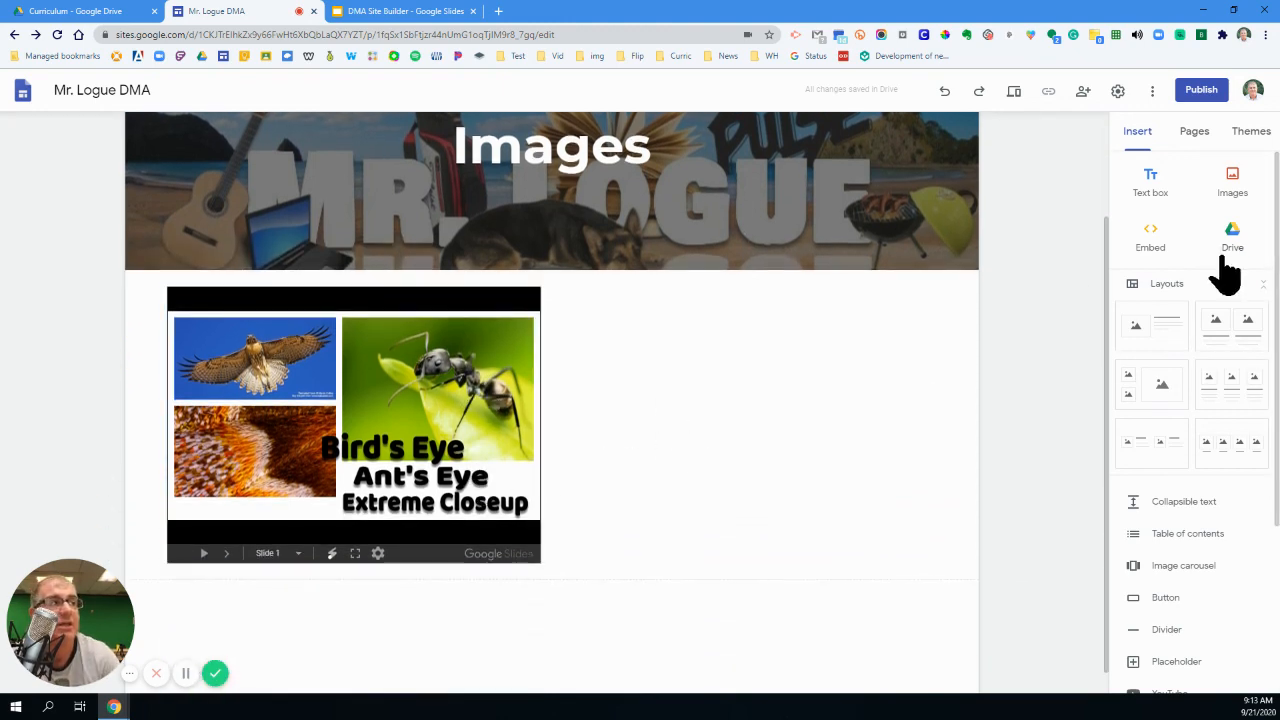
left_click(1155, 188)
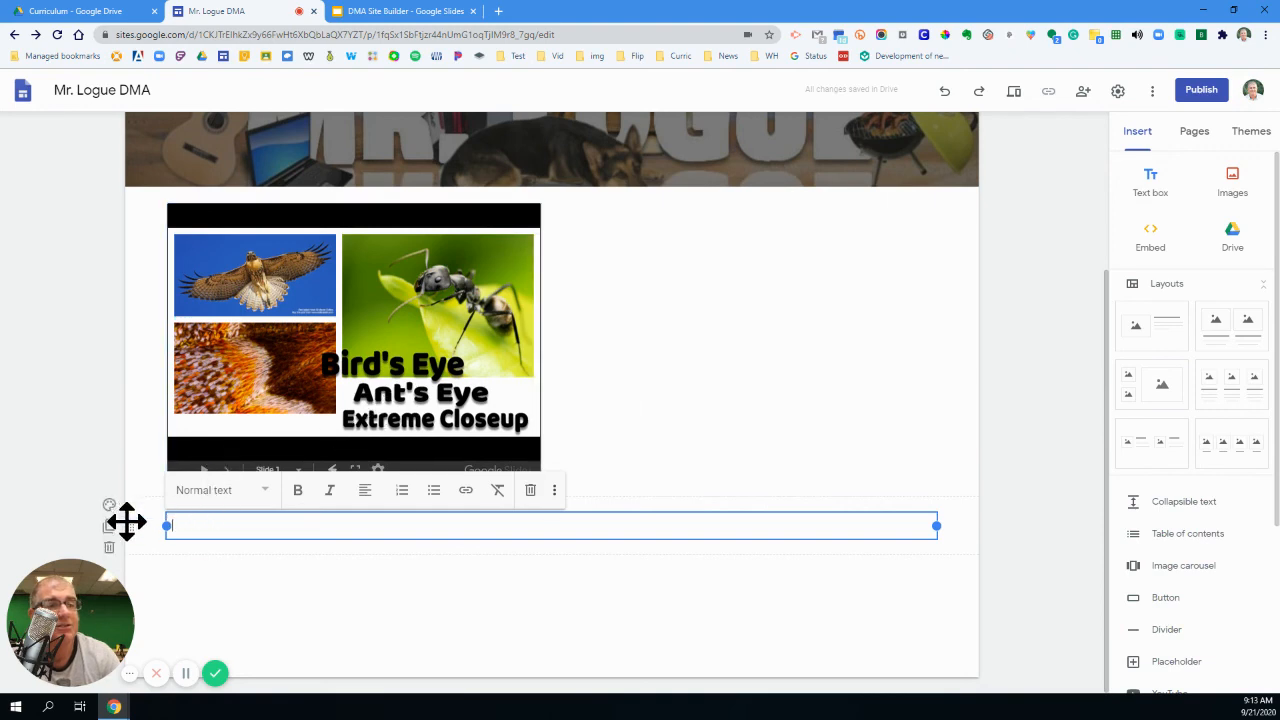
left_click_drag(132, 525, 234, 523)
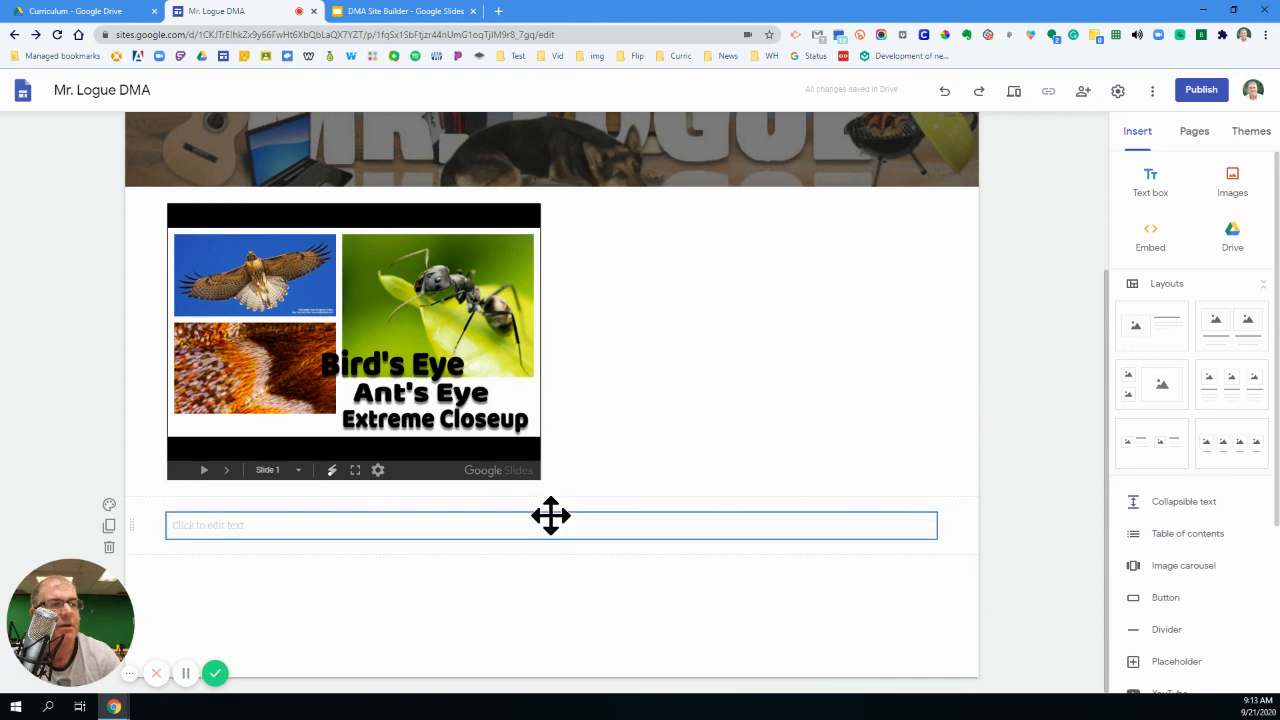
left_click_drag(549, 514, 690, 440)
left_click(619, 319)
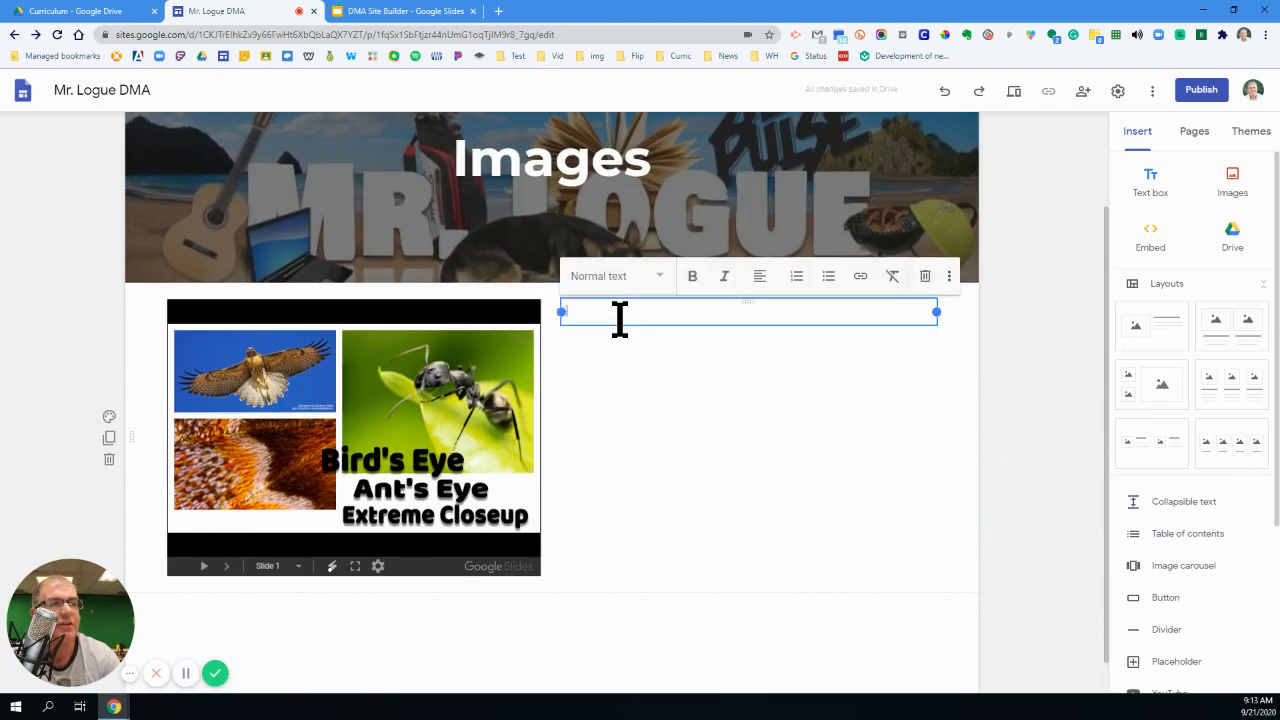